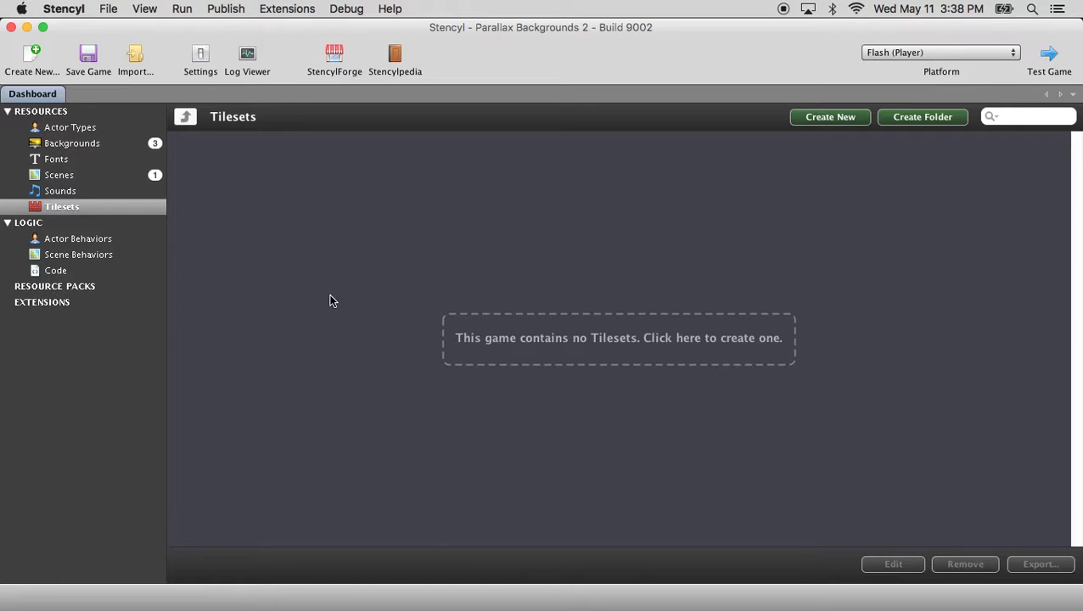
Create a new background named Sunrise 1 and add Sunrise-1.png as its frame
click(92, 145)
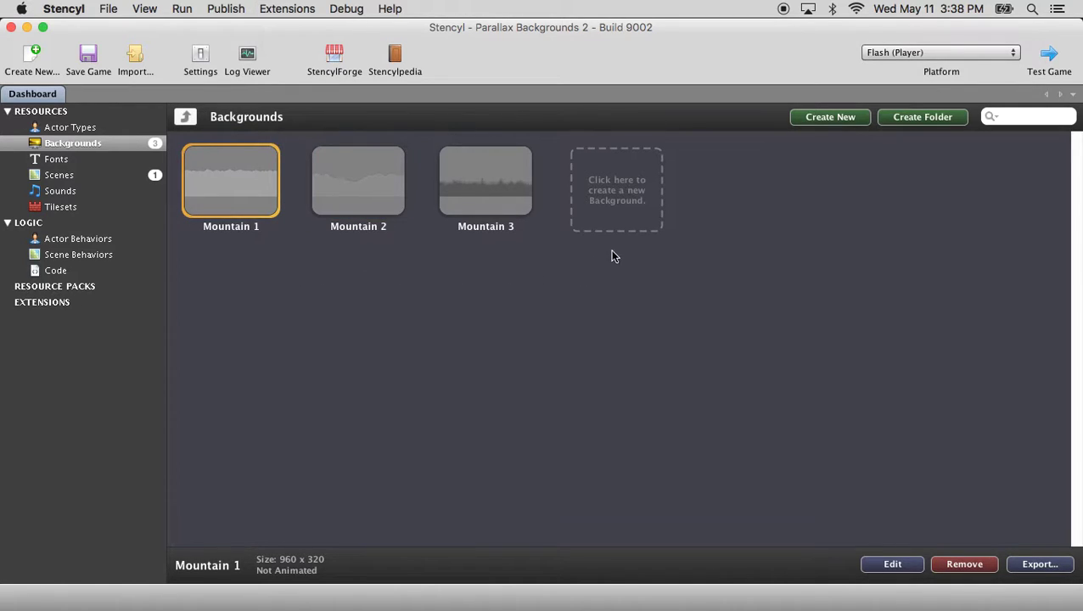
click(635, 209)
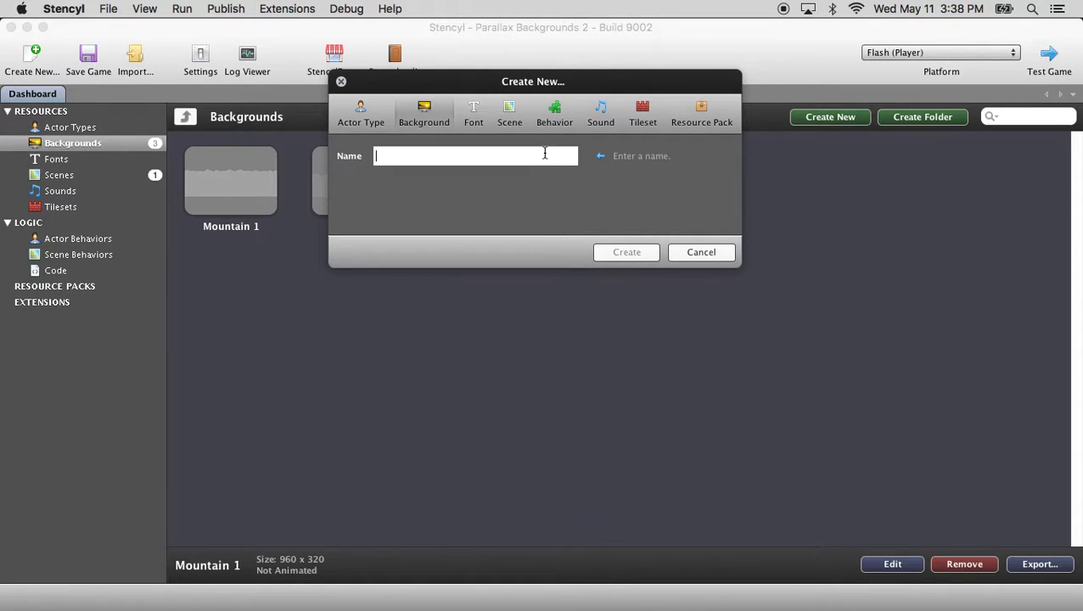
text(Sunrise 1)
key(Return)
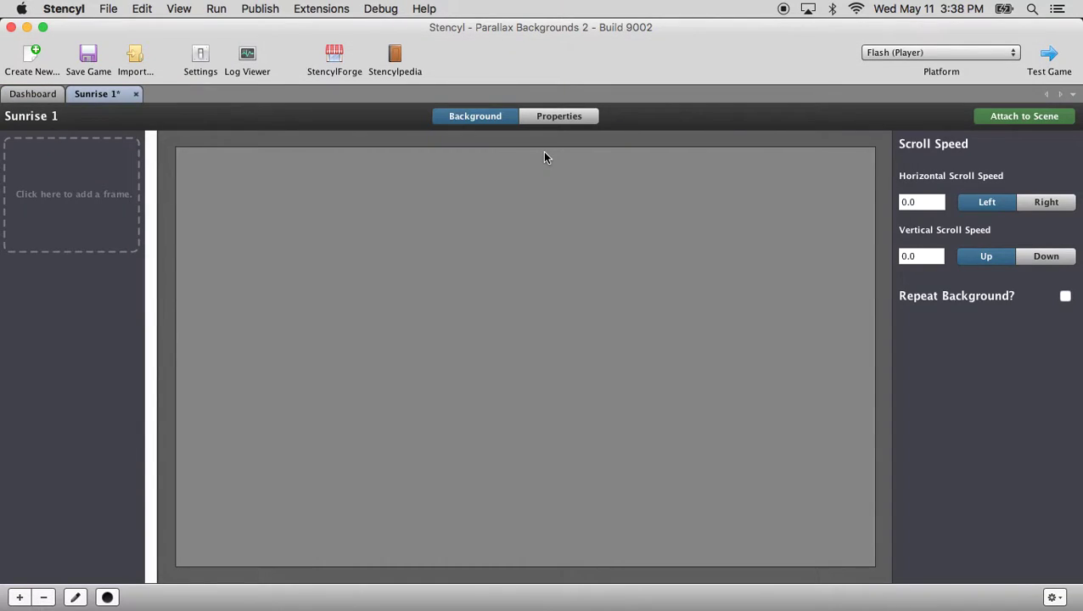
click(101, 208)
click(240, 144)
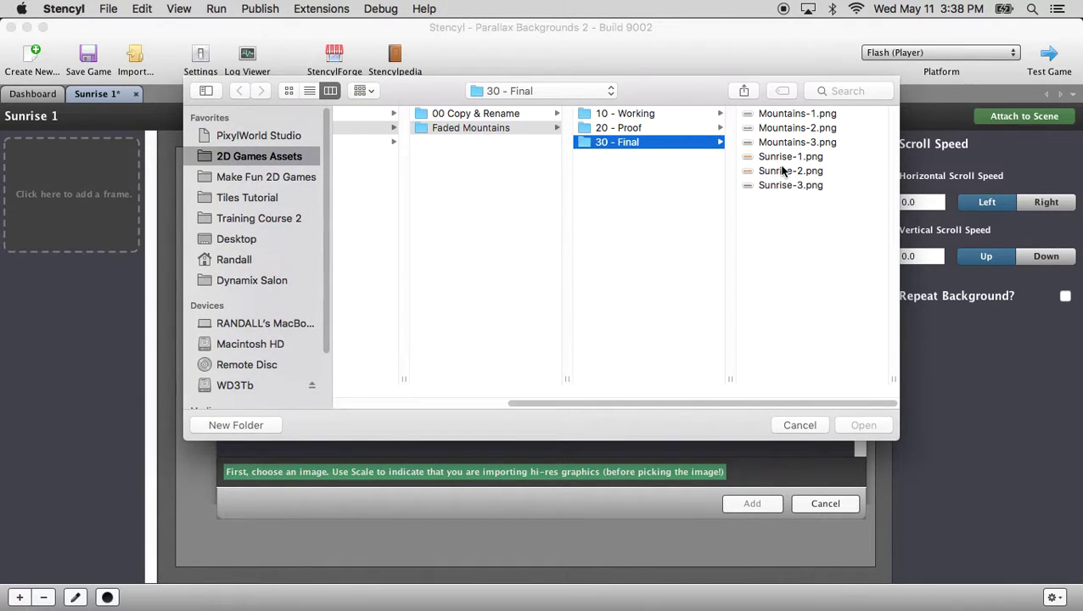
double_click(787, 156)
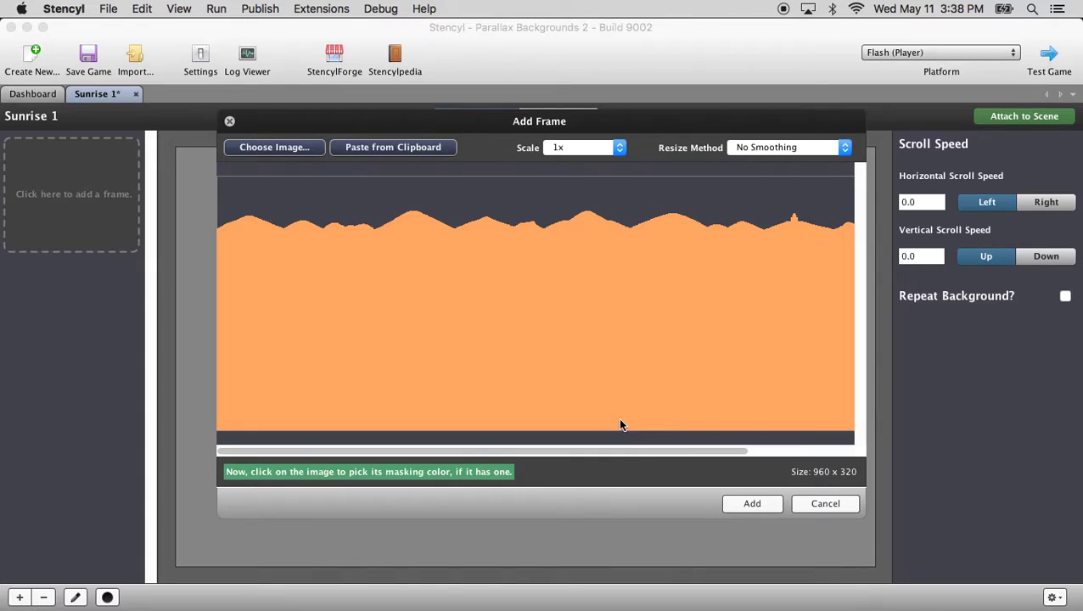
click(756, 504)
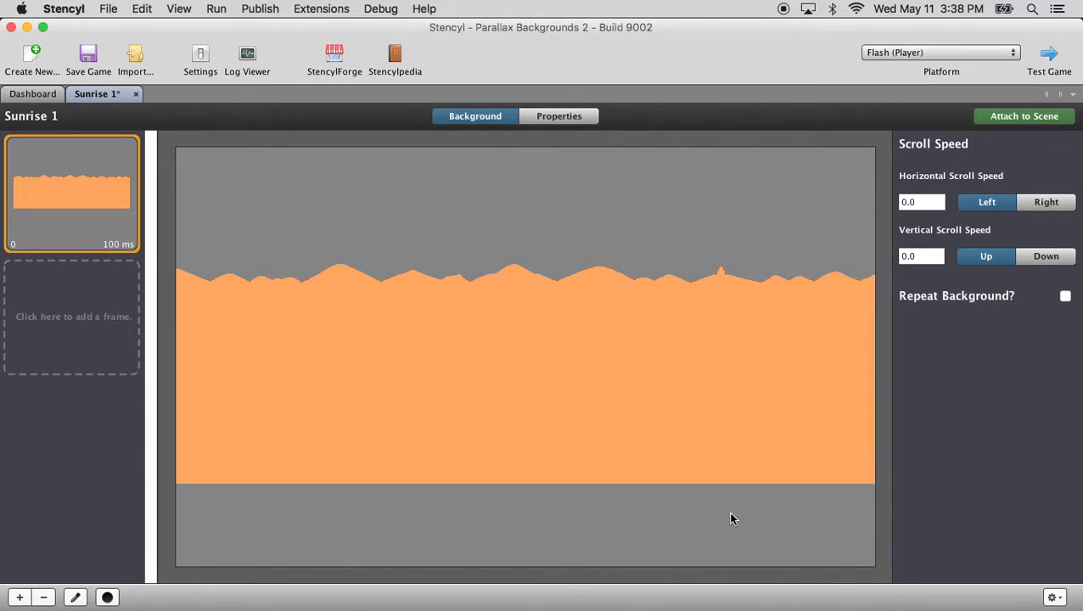
Create a second background named Sunrise 2 and add Sunrise-2.png as its frame
click(34, 95)
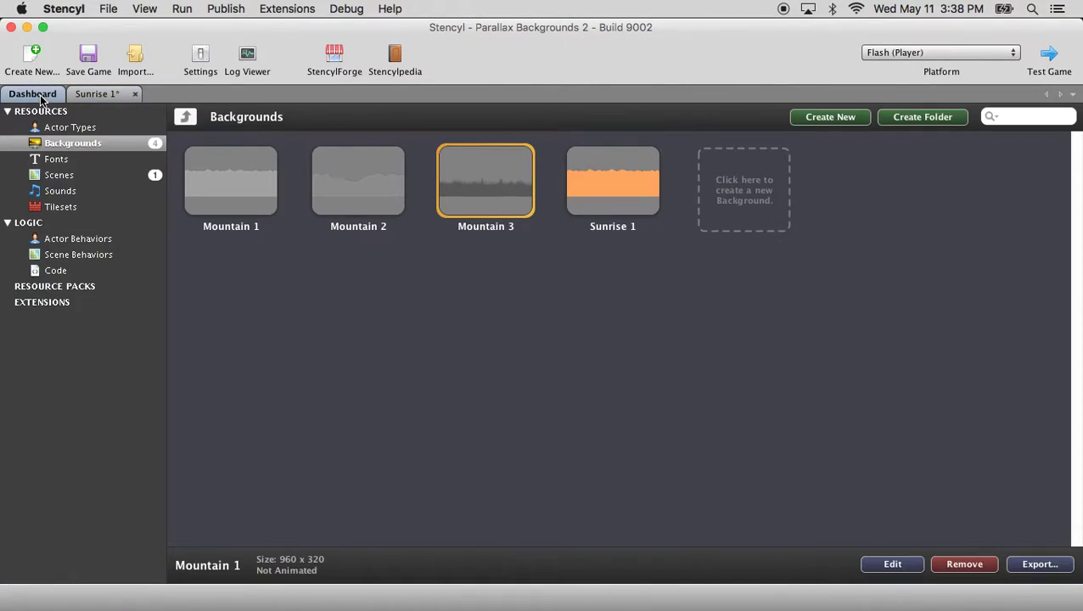
click(755, 201)
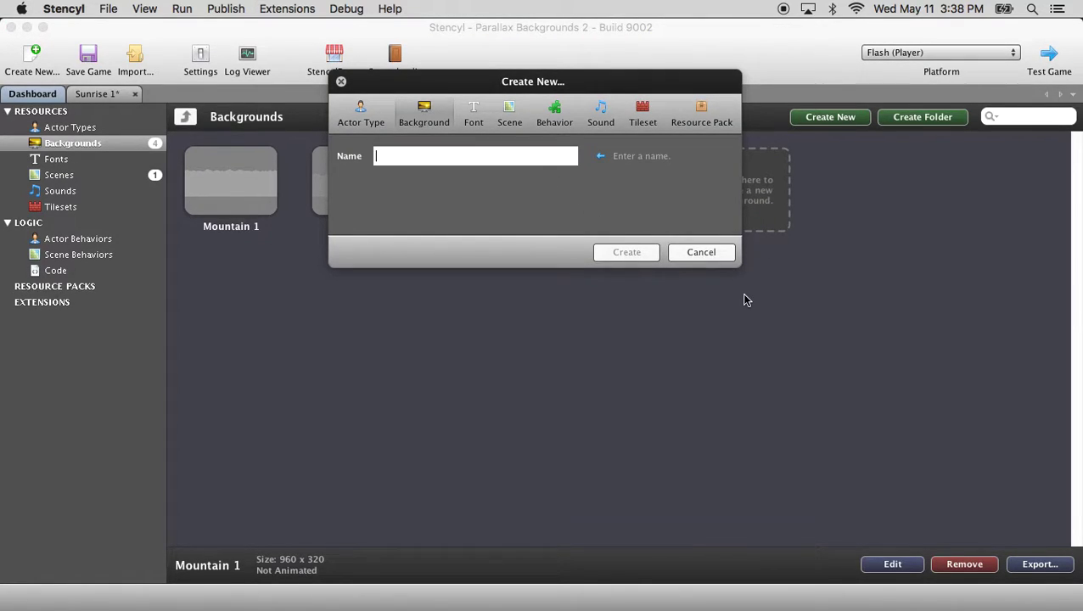
text(Sunrise 2)
key(Return)
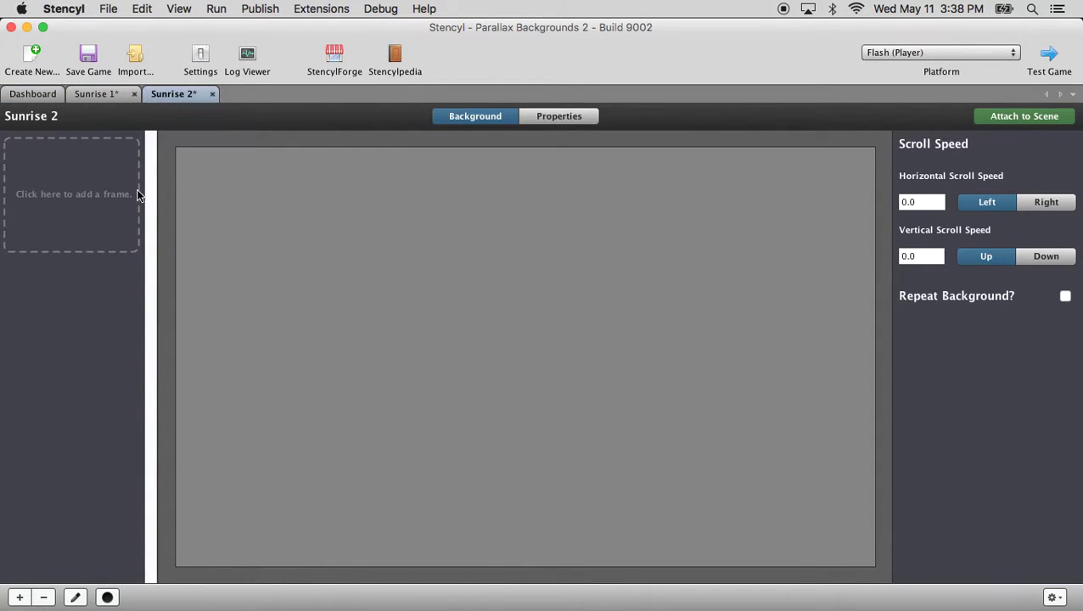
click(113, 199)
click(296, 150)
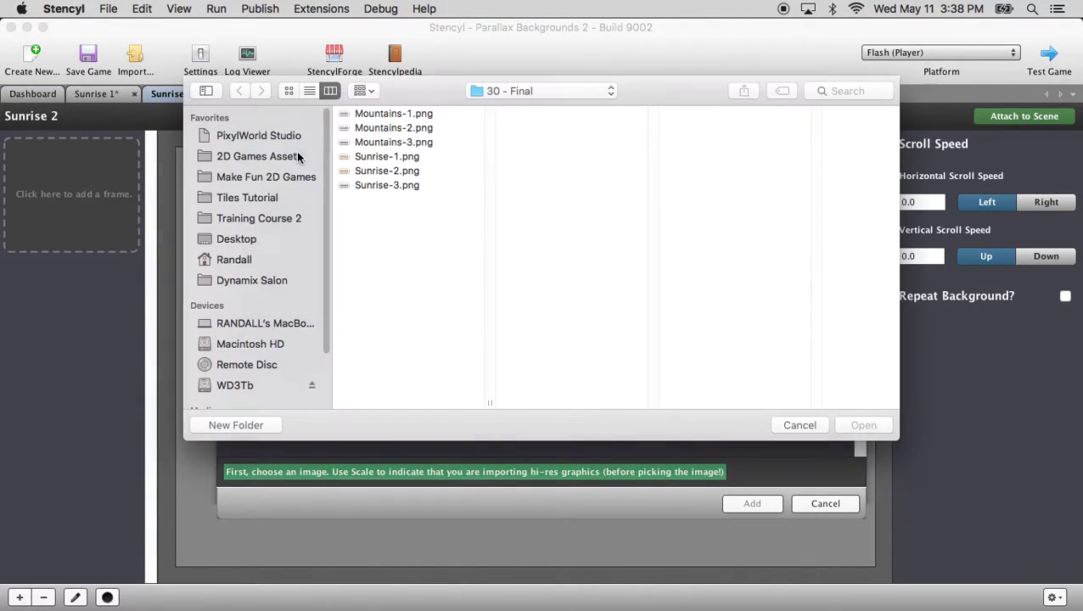
double_click(372, 171)
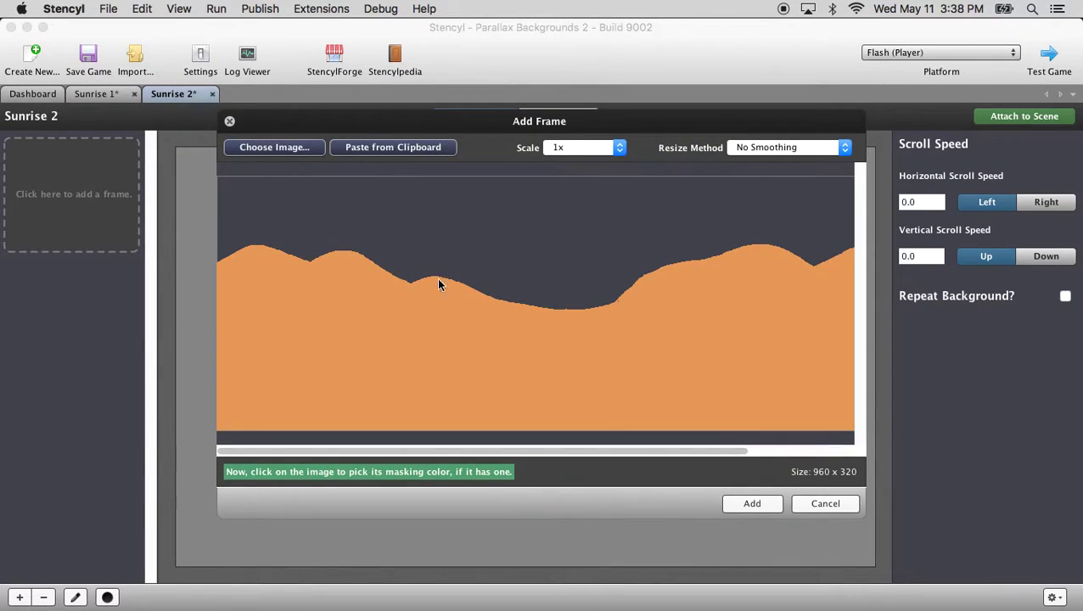
click(752, 504)
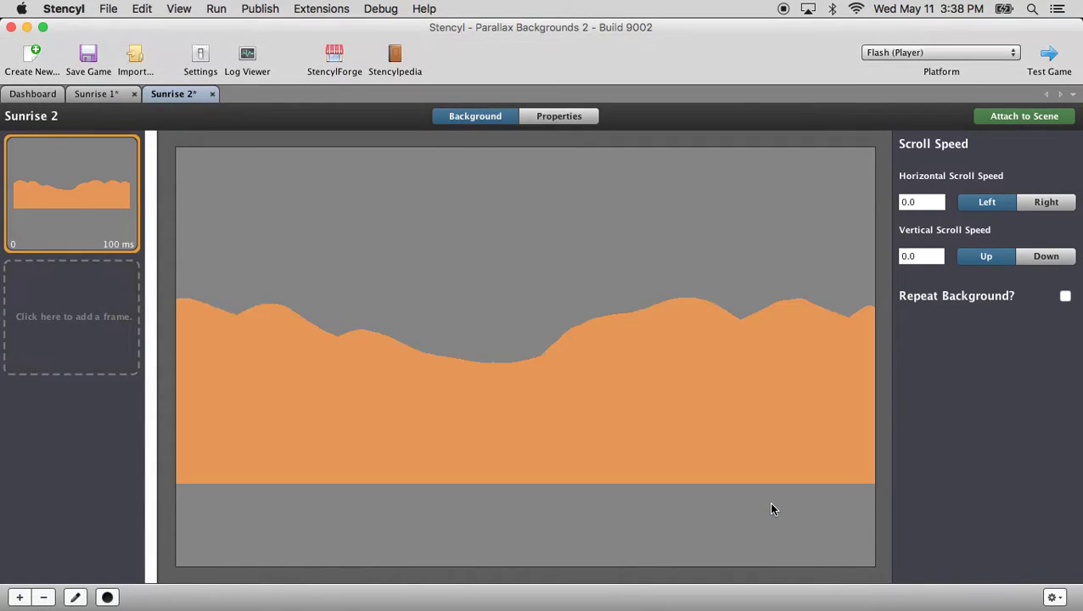
Create a third background named Sunrise 3 and add Sunrise-3.png as its frame
click(34, 95)
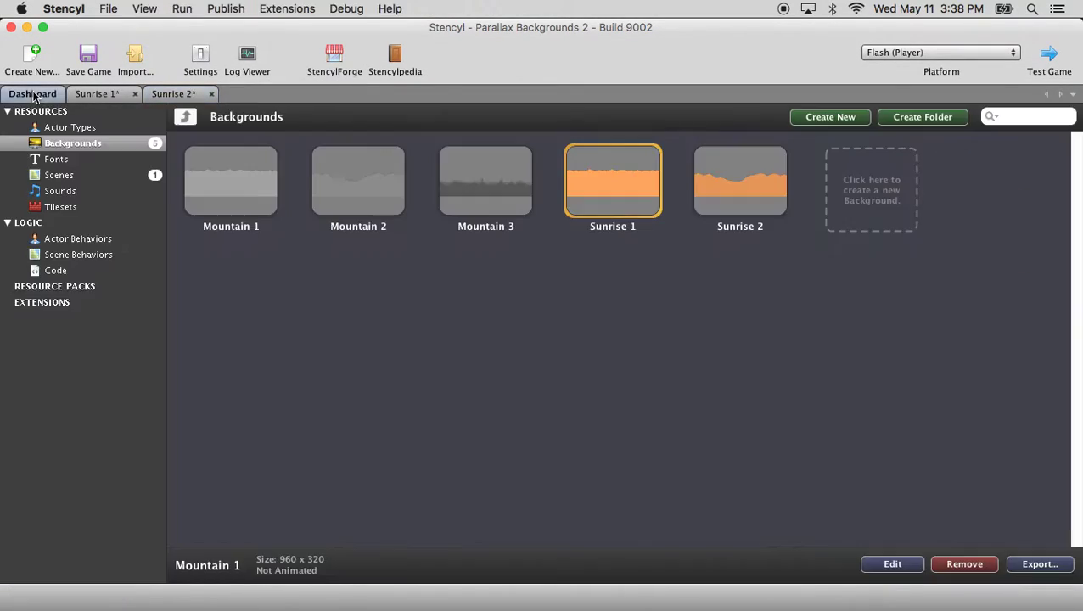
click(877, 198)
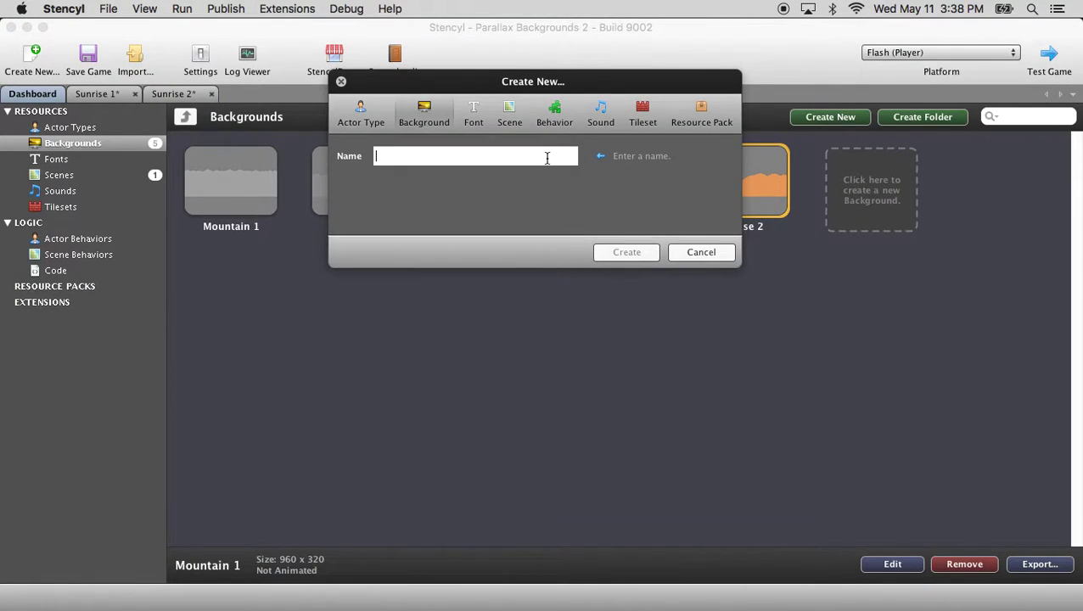
text(Sun)
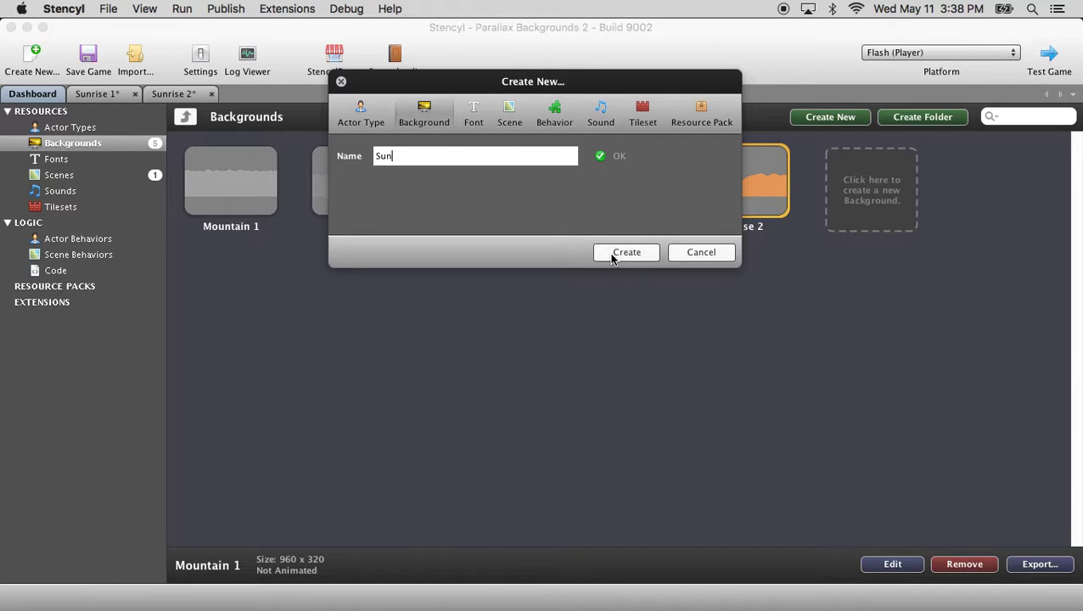
text(rise 3)
click(612, 255)
click(121, 200)
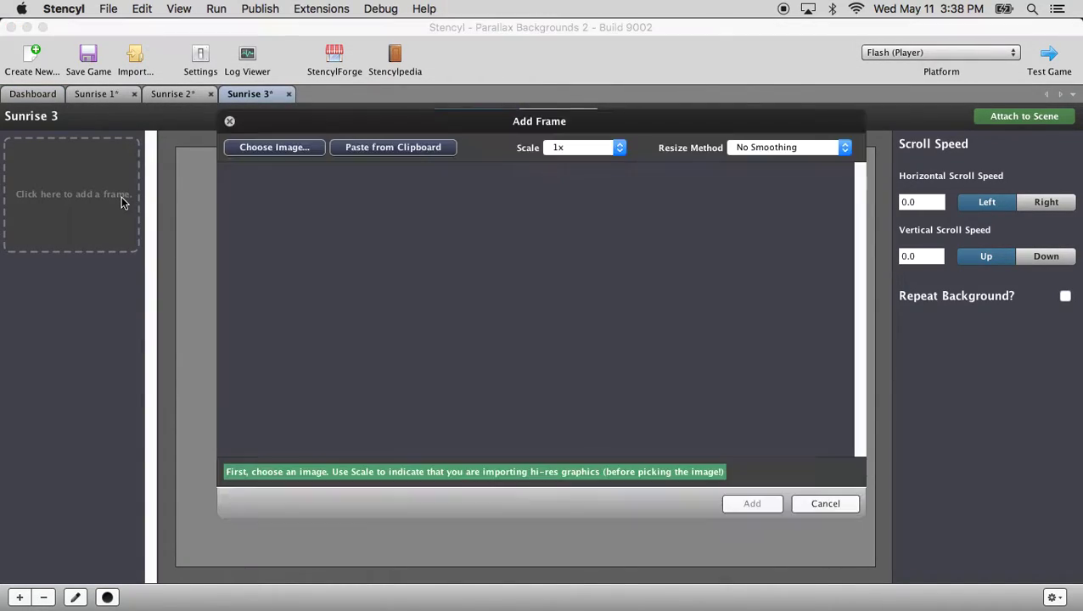
click(268, 150)
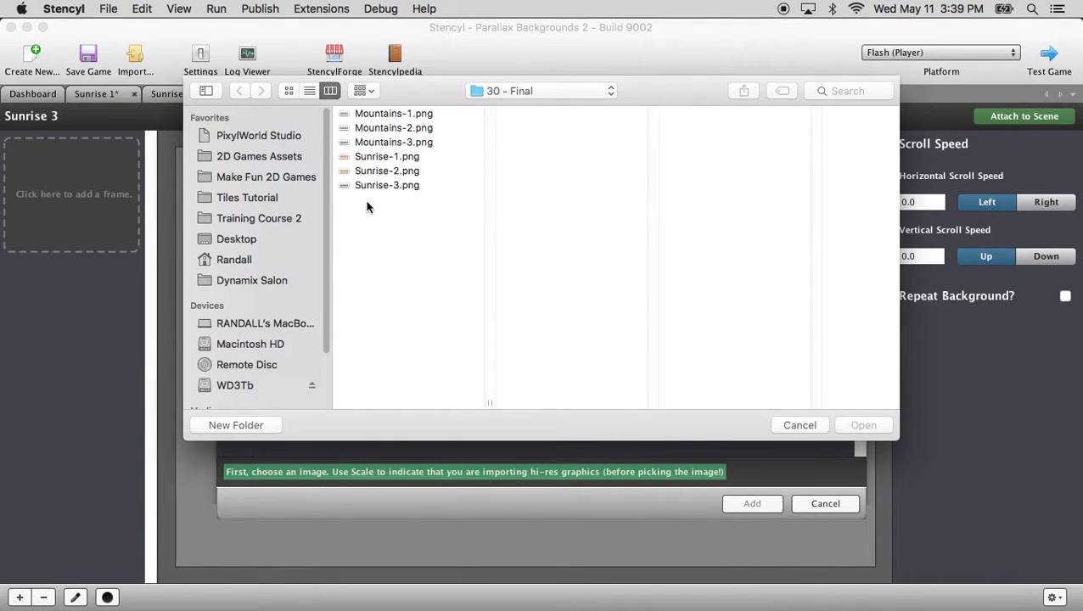
double_click(393, 186)
click(752, 504)
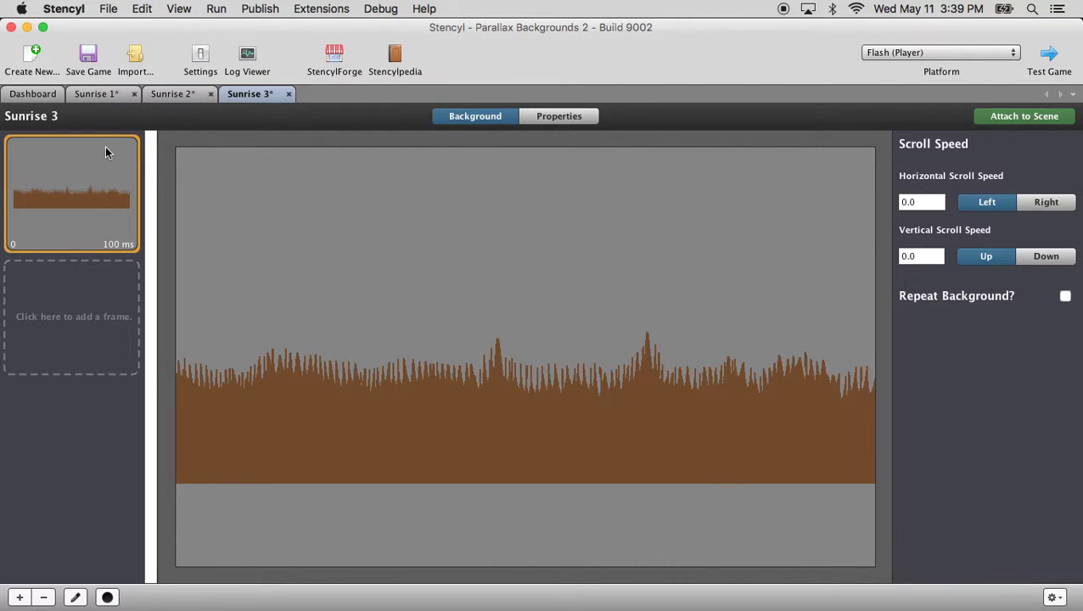
Make the Sunrise 1 background repeat and set its horizontal parallax factor to .1
click(96, 94)
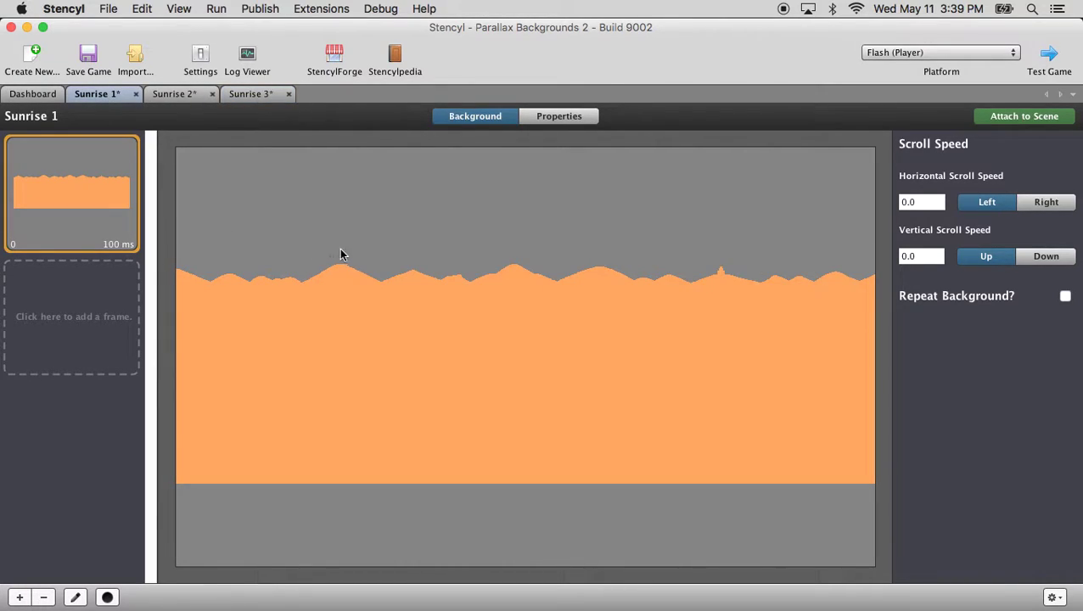
click(1066, 298)
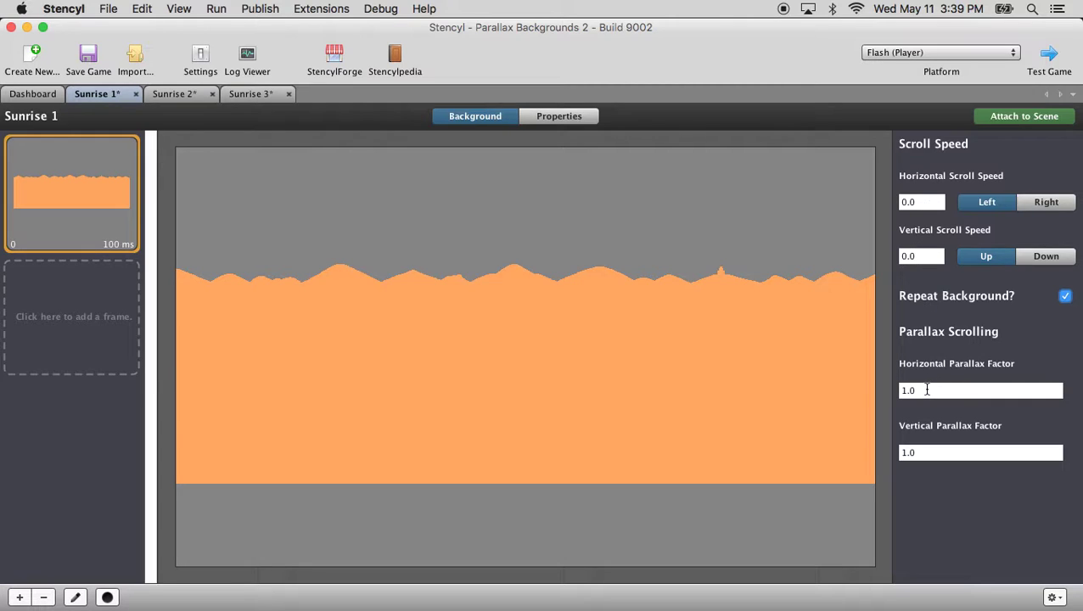
double_click(902, 391)
text(.1)
Make the Sunrise 2 background repeat and set its horizontal parallax factor to .2
click(185, 91)
click(1066, 295)
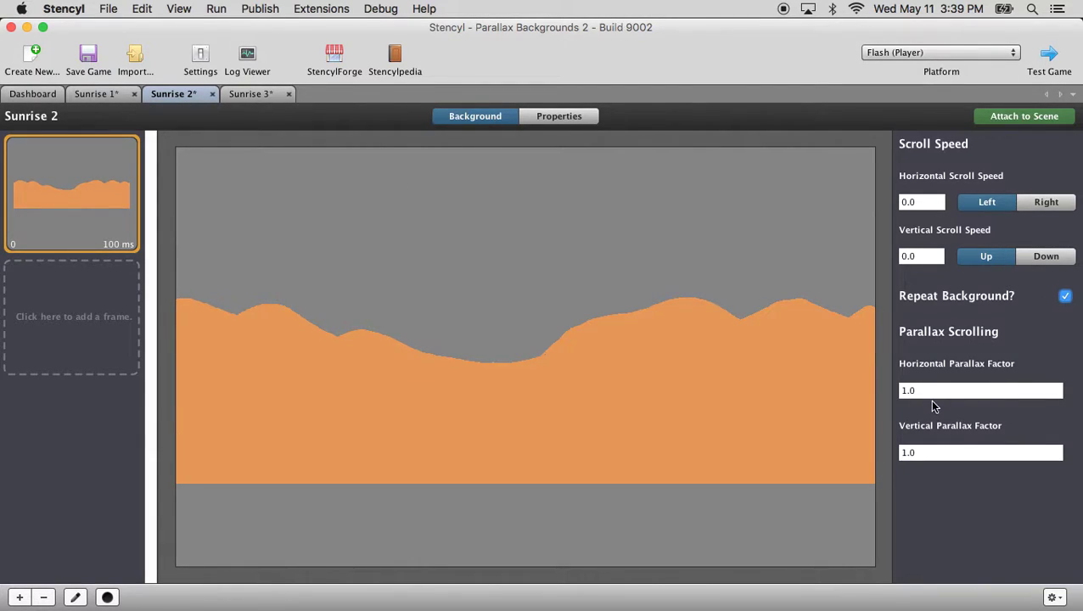
double_click(923, 389)
text(.2)
Make the Sunrise 3 background repeat with a horizontal parallax factor of .6, and save the game
click(247, 96)
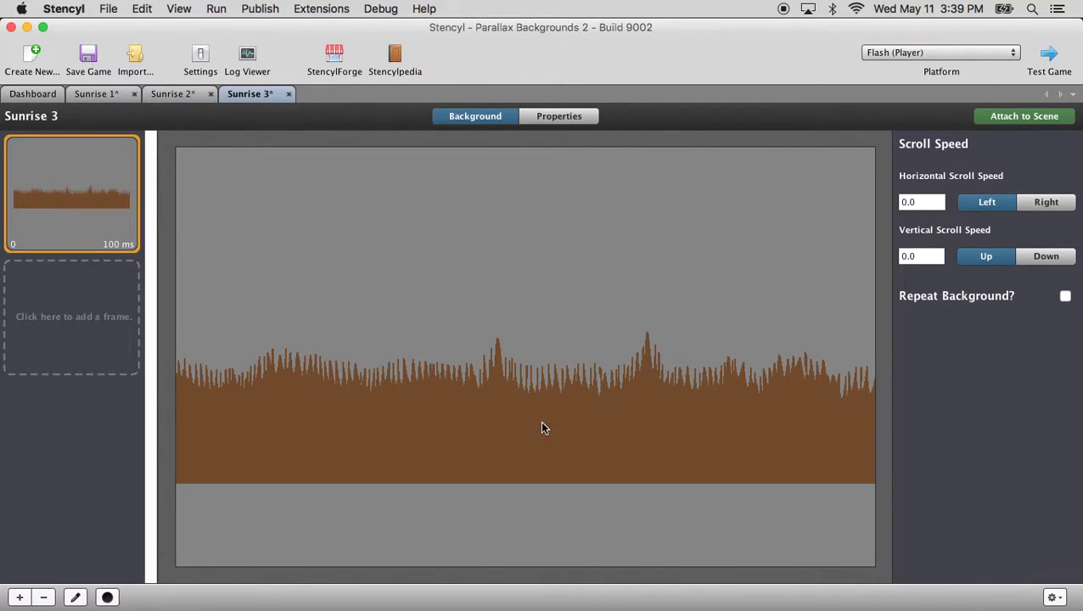
click(1065, 297)
drag(929, 390, 878, 387)
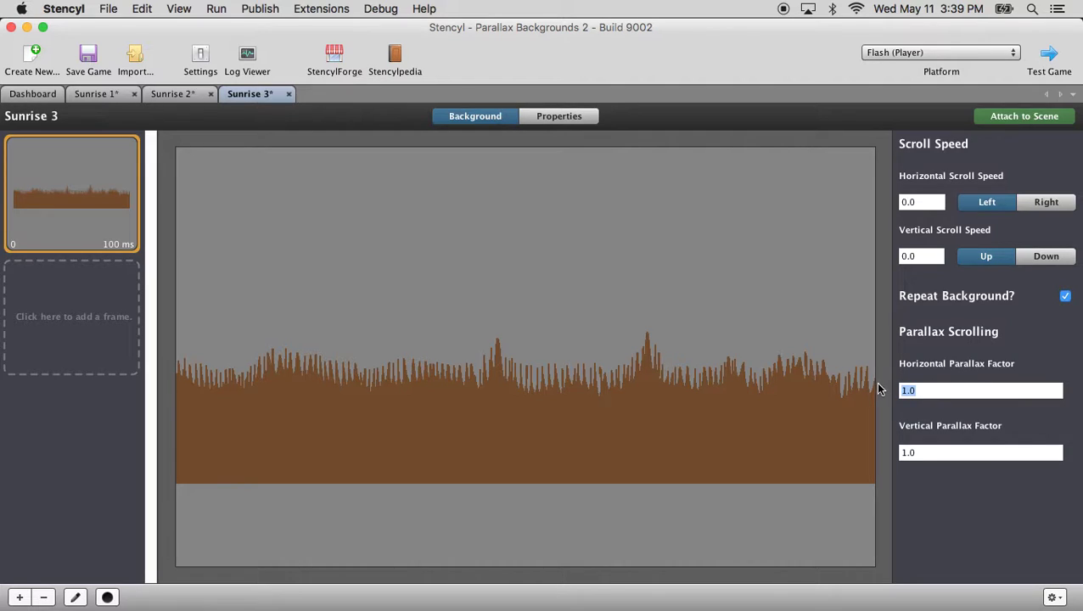
text(.6)
click(88, 55)
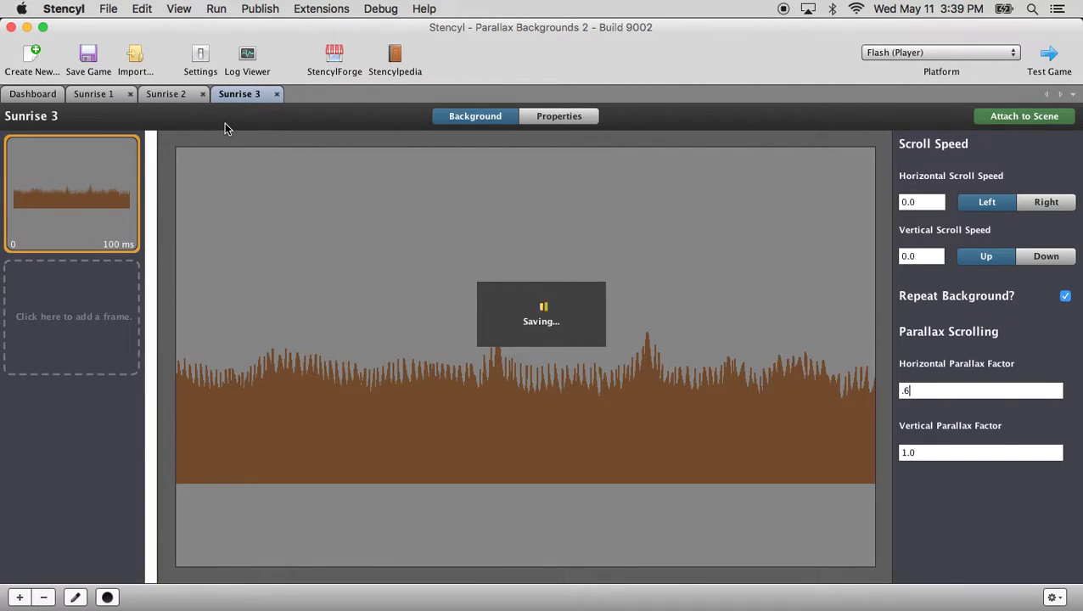
Start a new scene named 2 with a width of 80 tiles and a height of 20 tiles
click(37, 94)
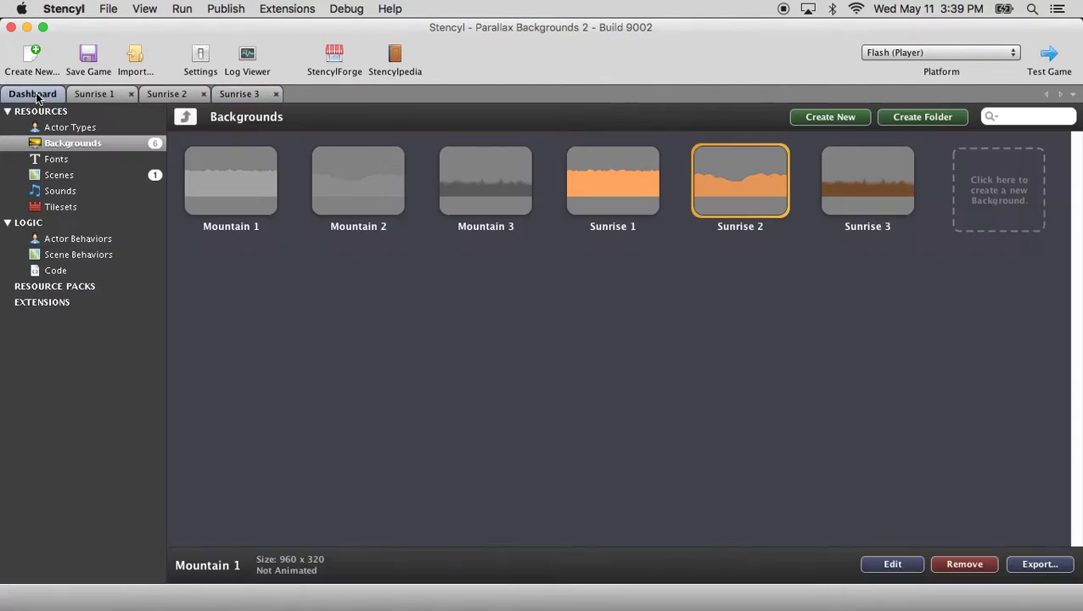
click(73, 177)
click(370, 203)
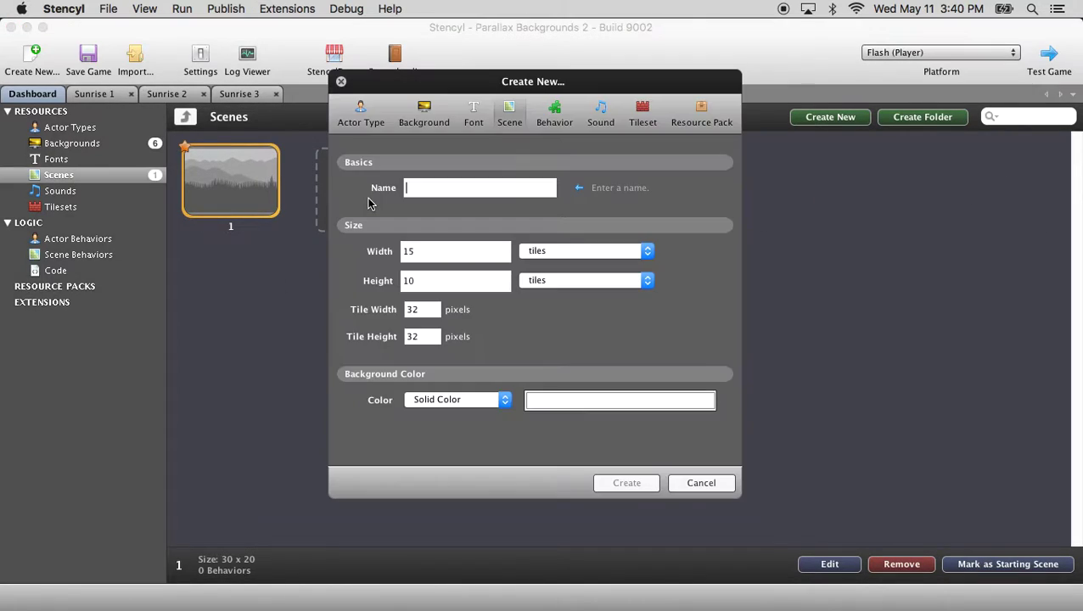
text(2)
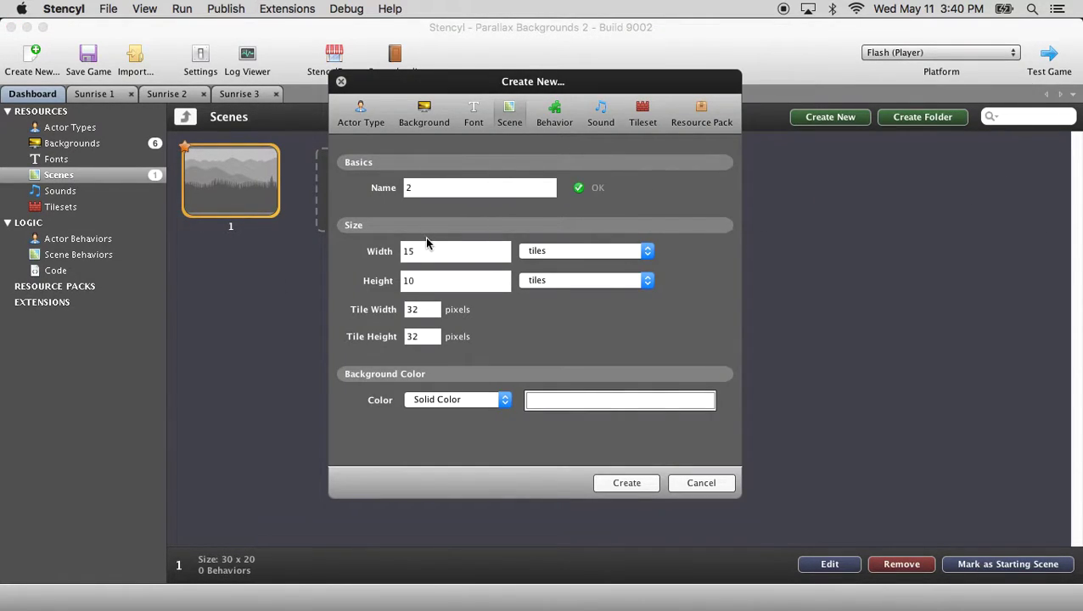
drag(426, 248, 403, 251)
text(80)
drag(414, 283, 402, 283)
text(20)
Set the new scene's tile size to 16 x 16 pixels, choose a solid light orange background color, and create the scene
drag(419, 311, 405, 312)
text(16)
key(Tab)
text(16)
click(564, 404)
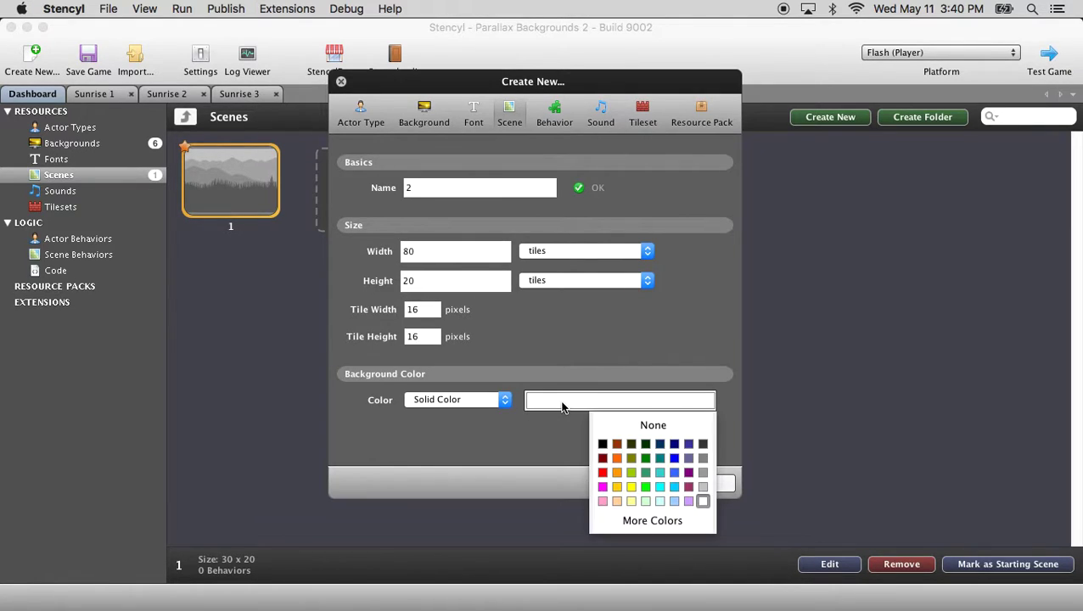
click(617, 501)
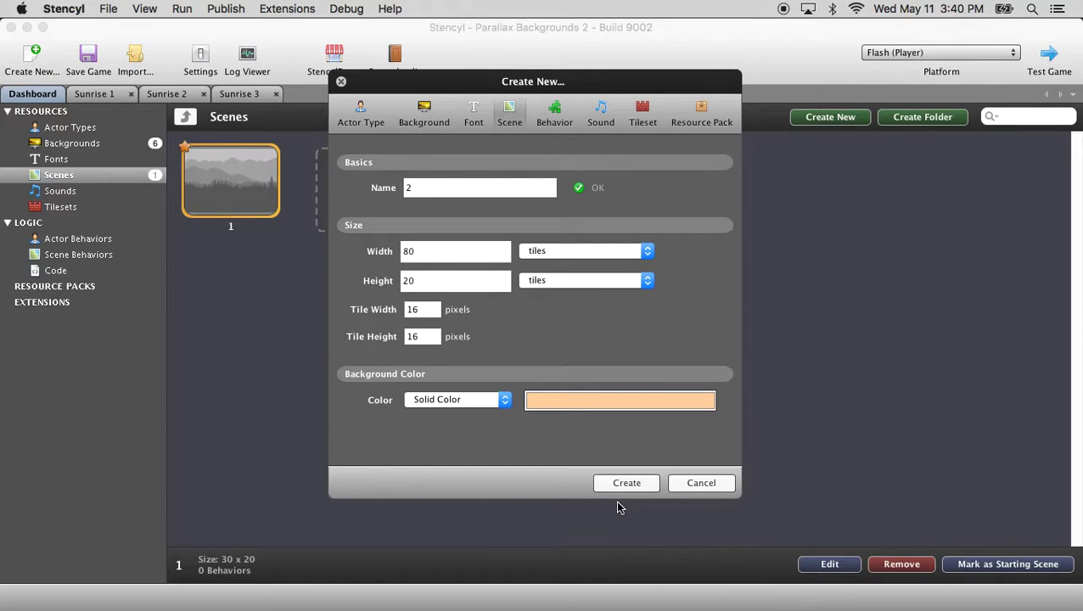
click(620, 486)
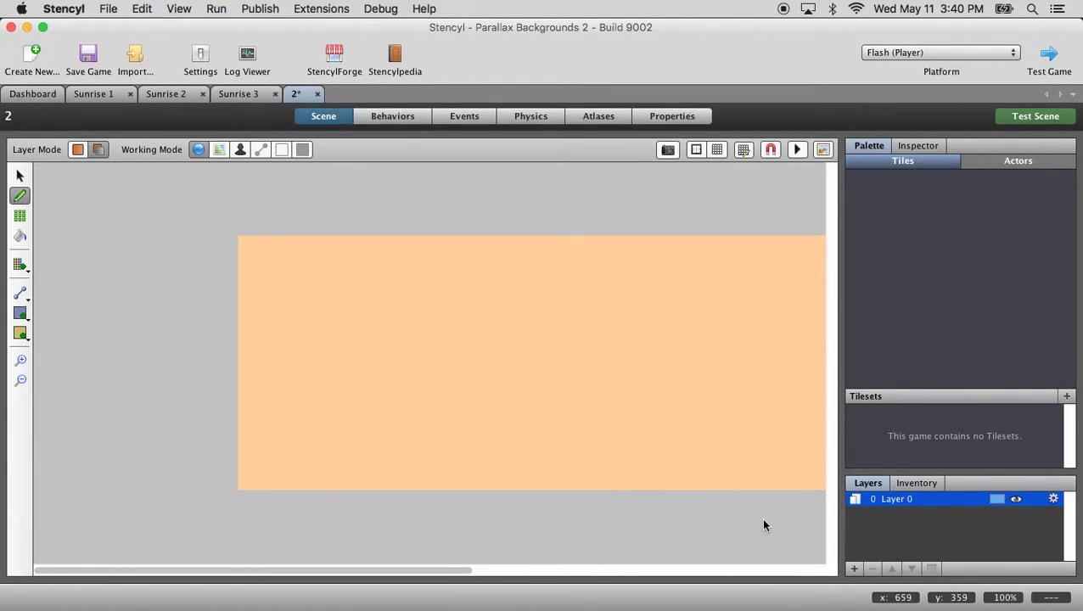
Add a background layer to scene 2 using the Sunrise 1 background
click(857, 571)
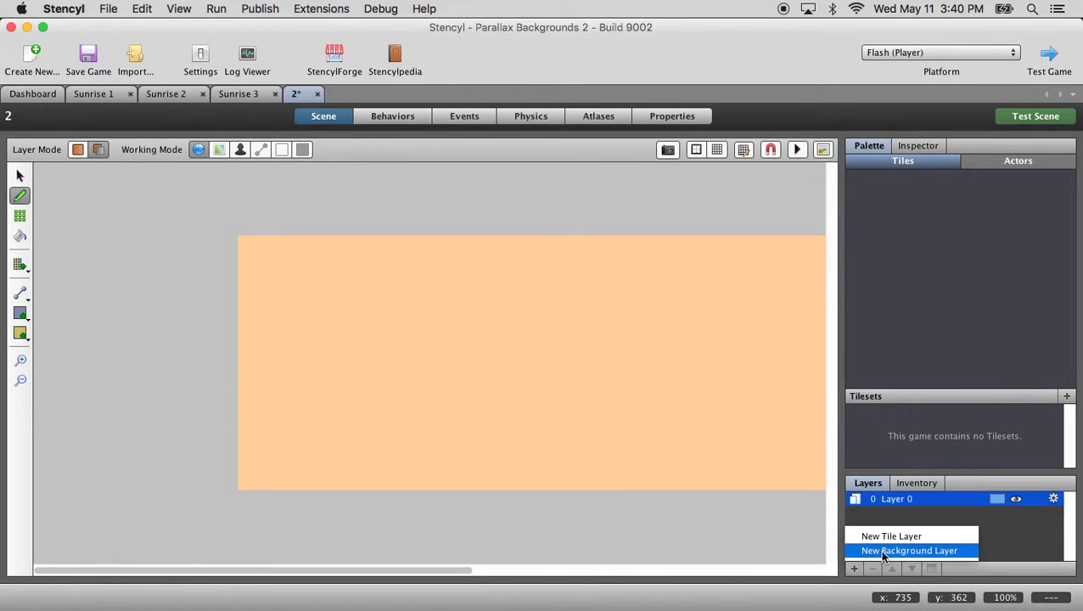
click(884, 551)
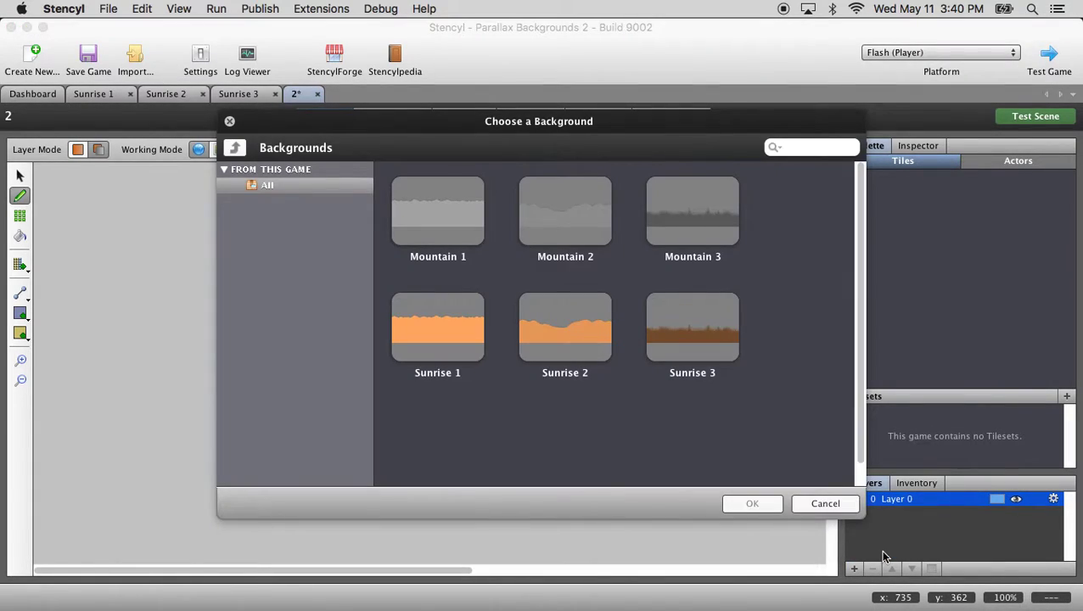
double_click(449, 336)
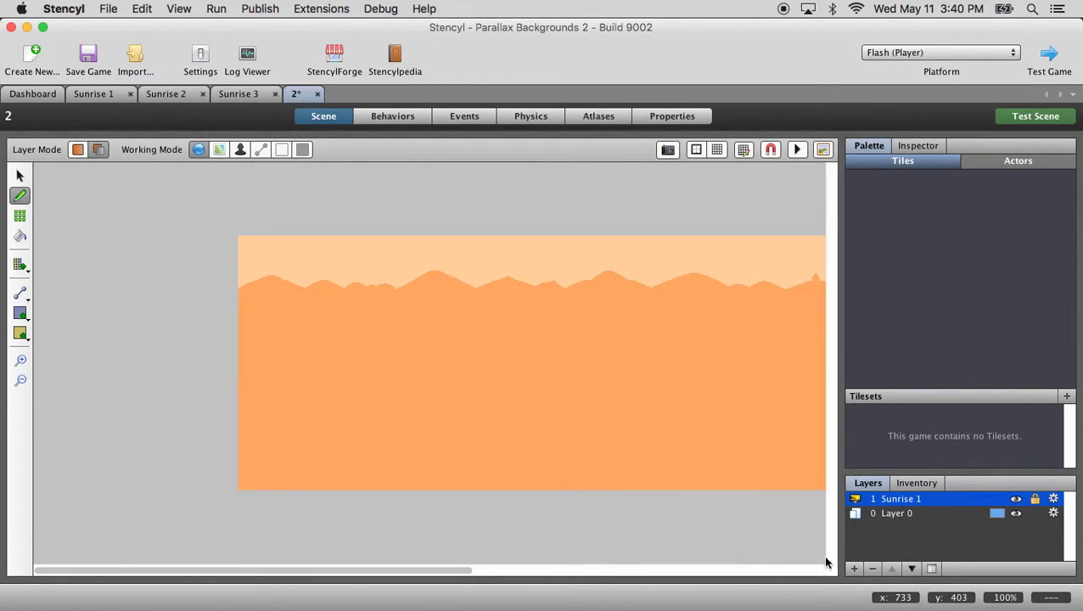
Add two more background layers to scene 2, using Sunrise 2 and Sunrise 3 in that order
click(856, 574)
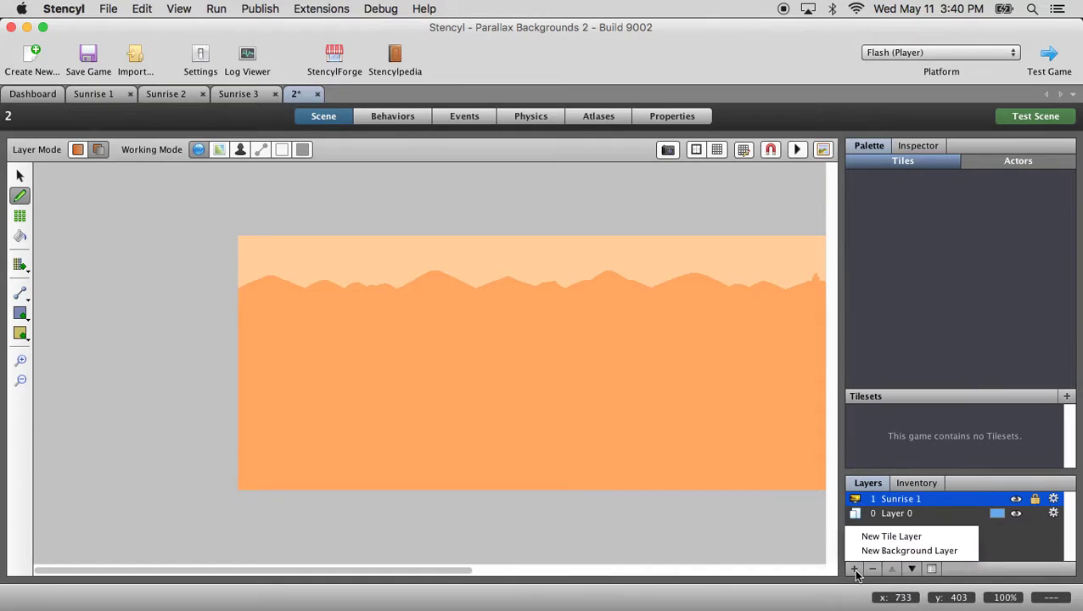
click(870, 557)
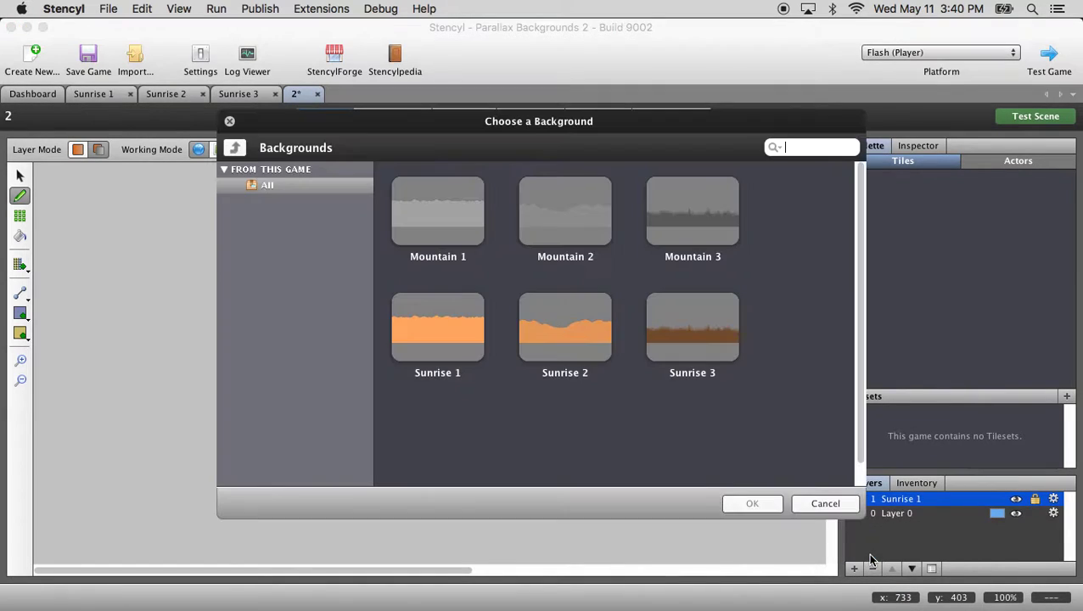
double_click(580, 337)
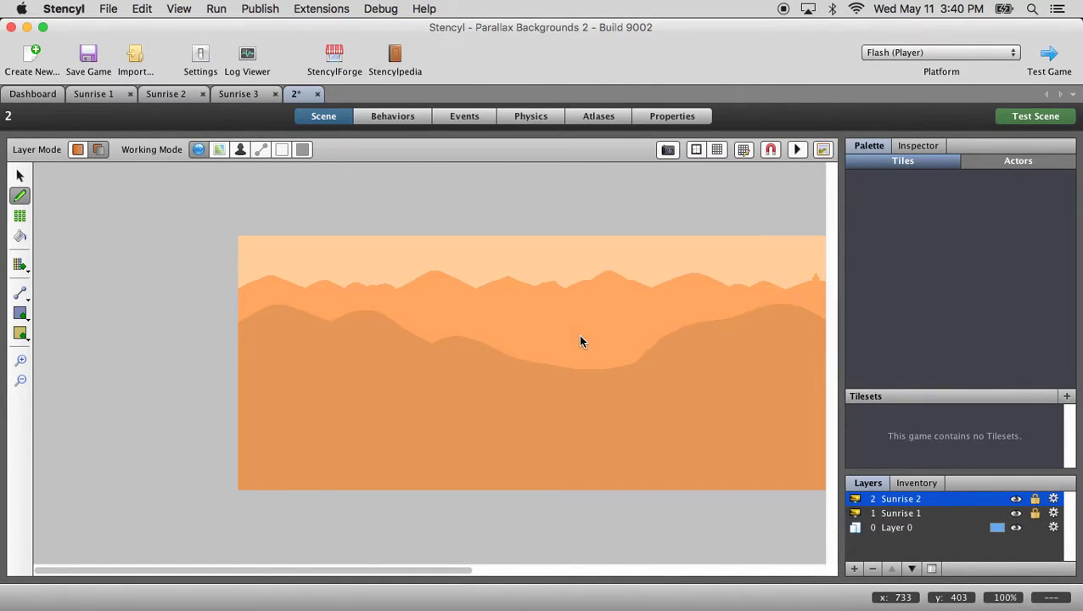
click(854, 568)
click(875, 552)
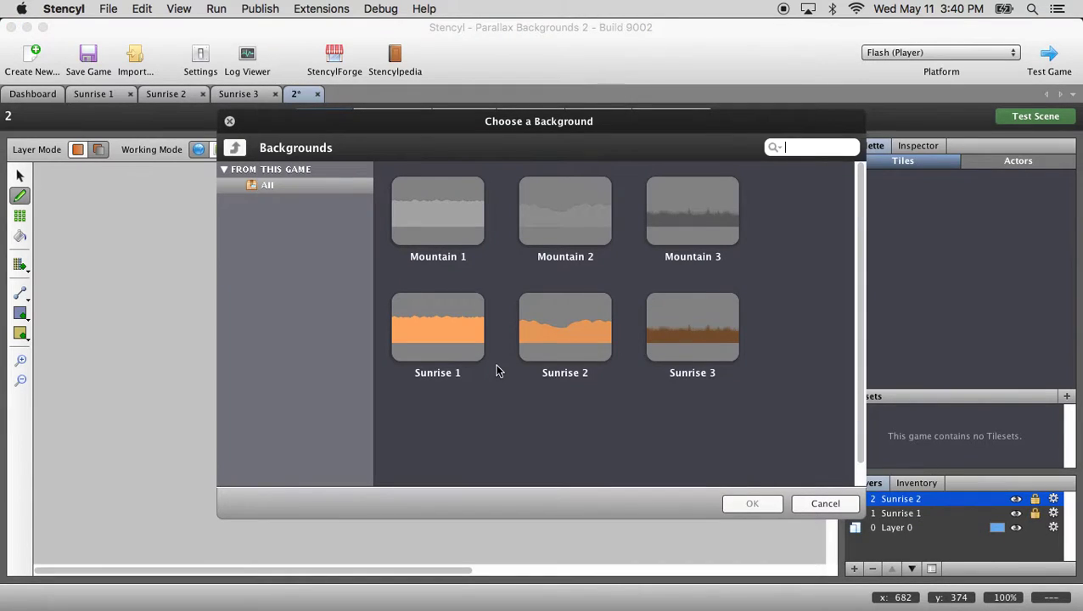
double_click(685, 335)
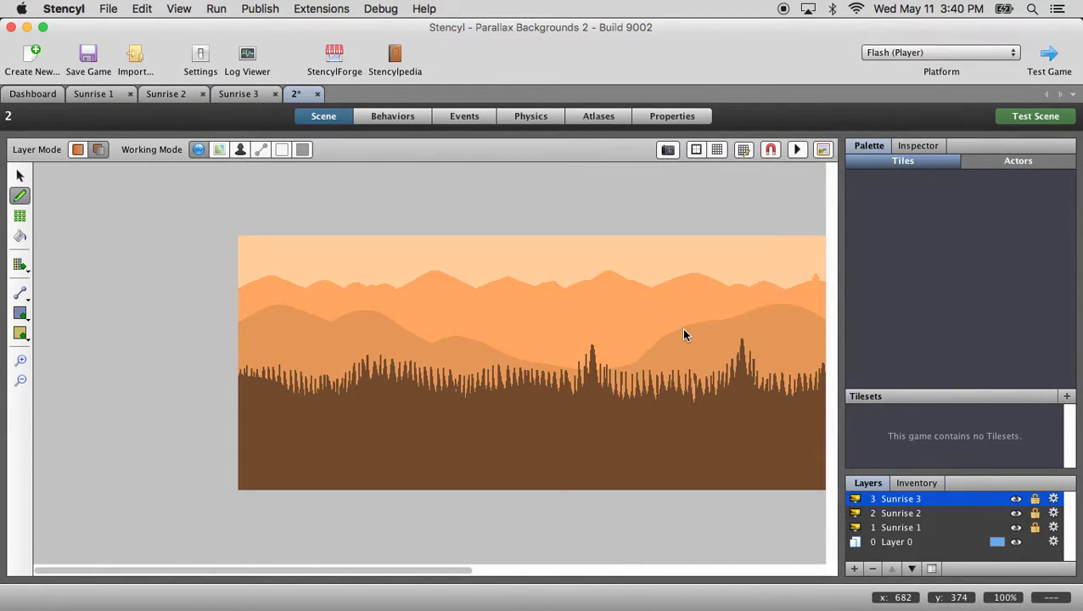
Move Layer 0 above all three Sunrise background layers and keep it selected
click(895, 541)
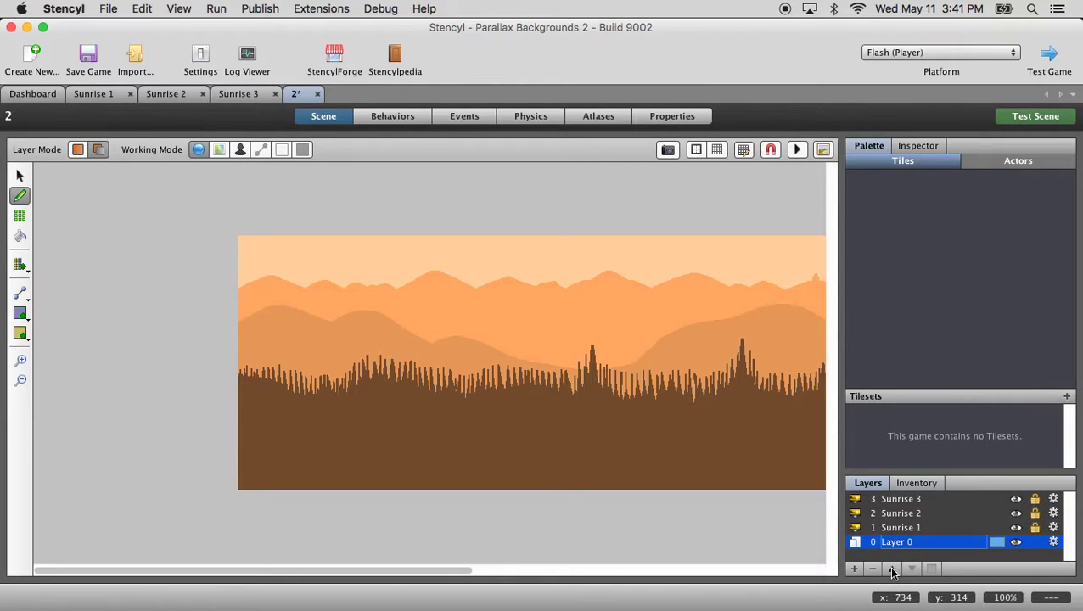
click(892, 569)
click(892, 569)
click(892, 569)
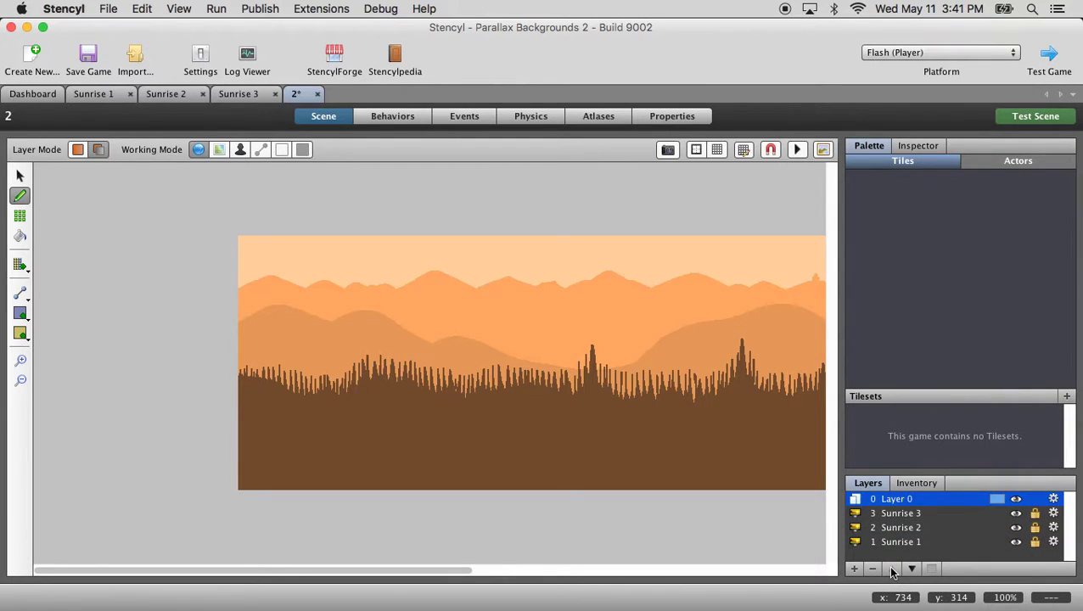
double_click(902, 501)
Create a new tileset named Sunrise Tileset in the game's resources
click(38, 95)
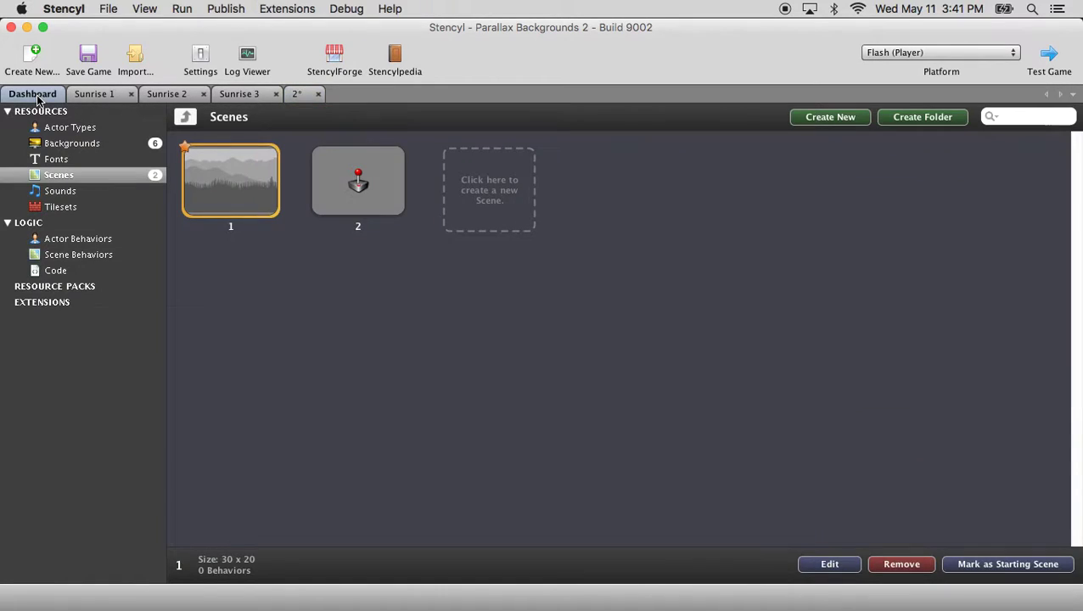
click(67, 209)
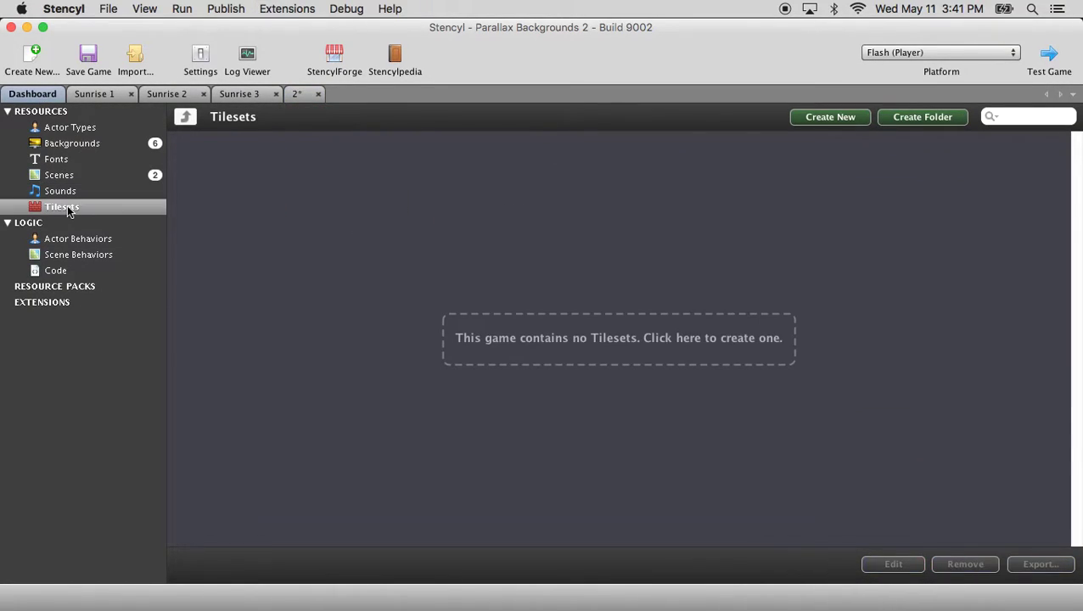
click(738, 353)
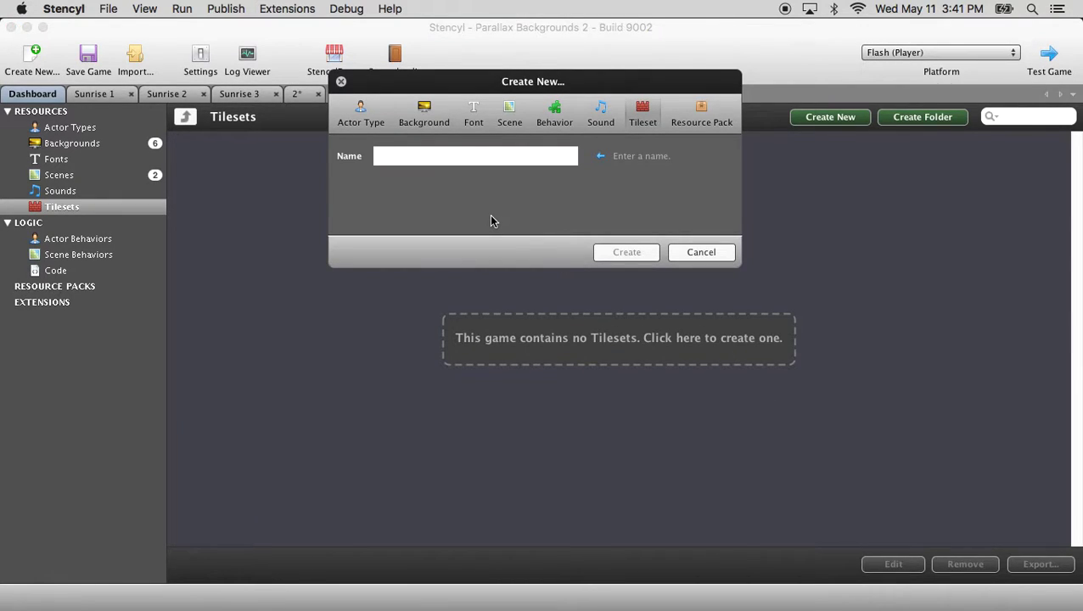
text(Sunrise Tils)
key(BackSpace)
text(eset)
key(Return)
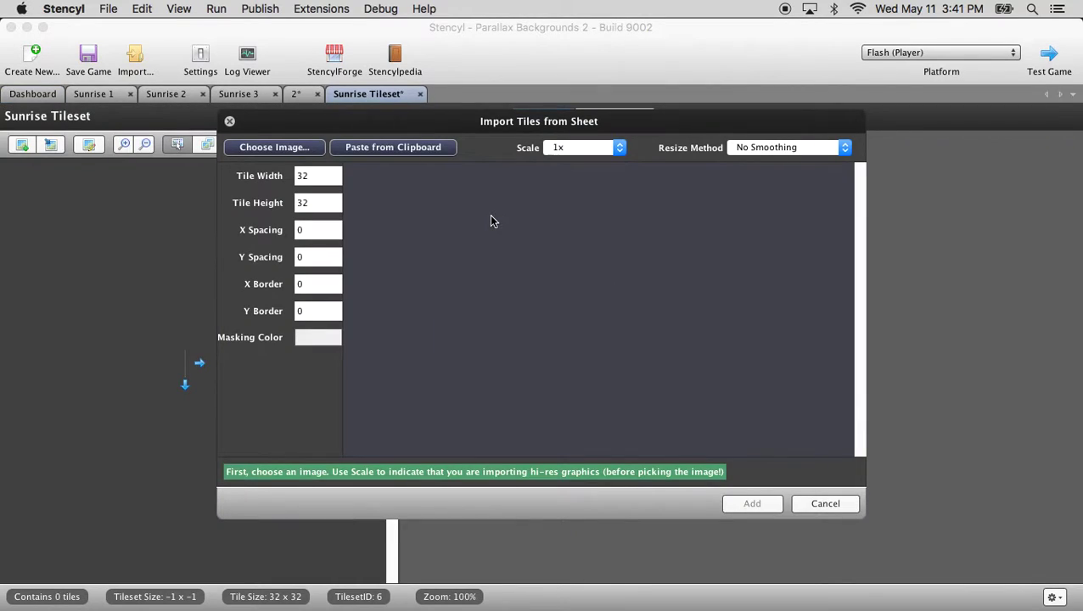
Set the tile width and tile height for the tile sheet import to 16
drag(312, 176, 286, 179)
text(16)
key(Tab)
text(1)
Import OrangeTileset.png from the 30 - Final folder of Tilesets > Colored Tiles and add its tiles to the tileset
click(311, 148)
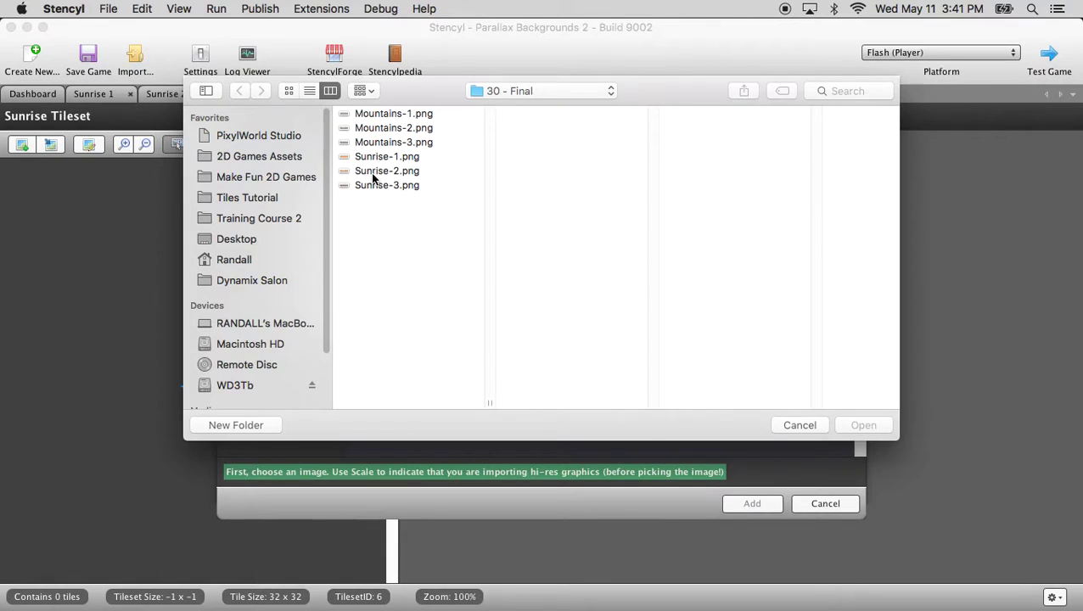
click(537, 92)
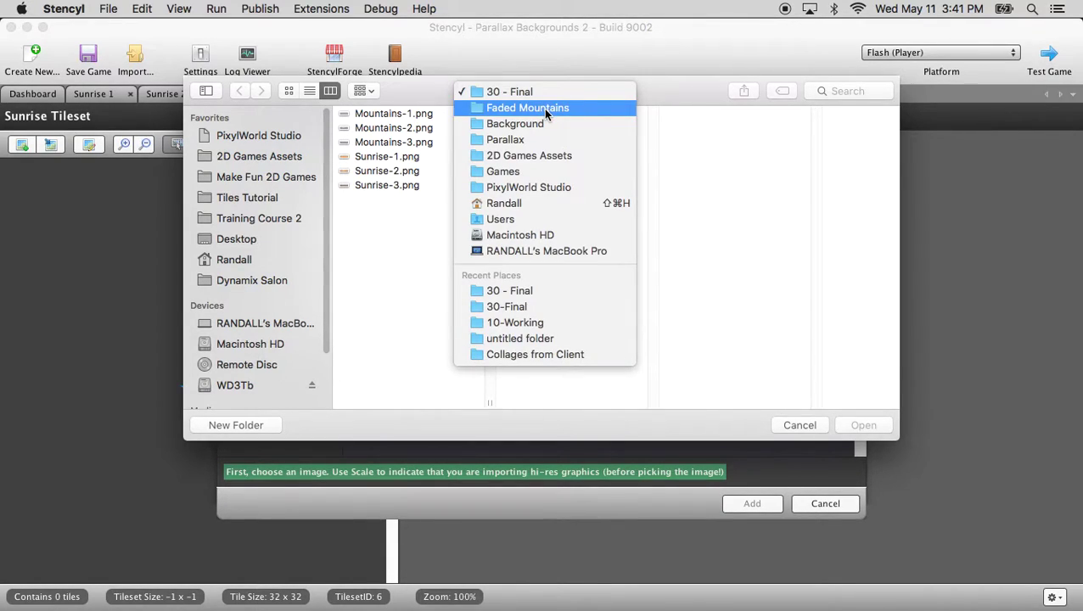
click(536, 124)
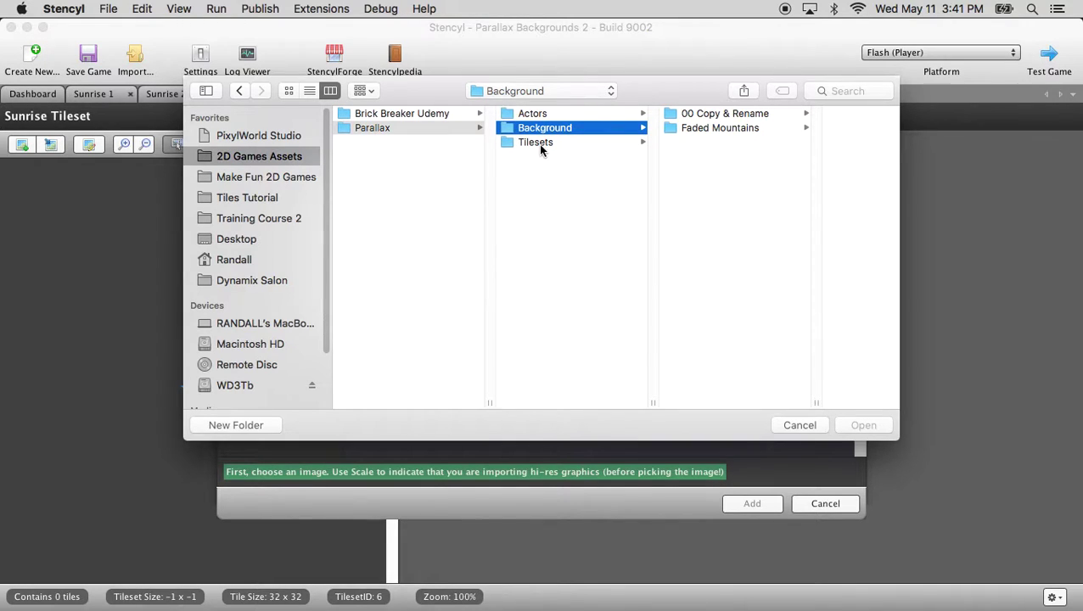
click(538, 144)
click(709, 128)
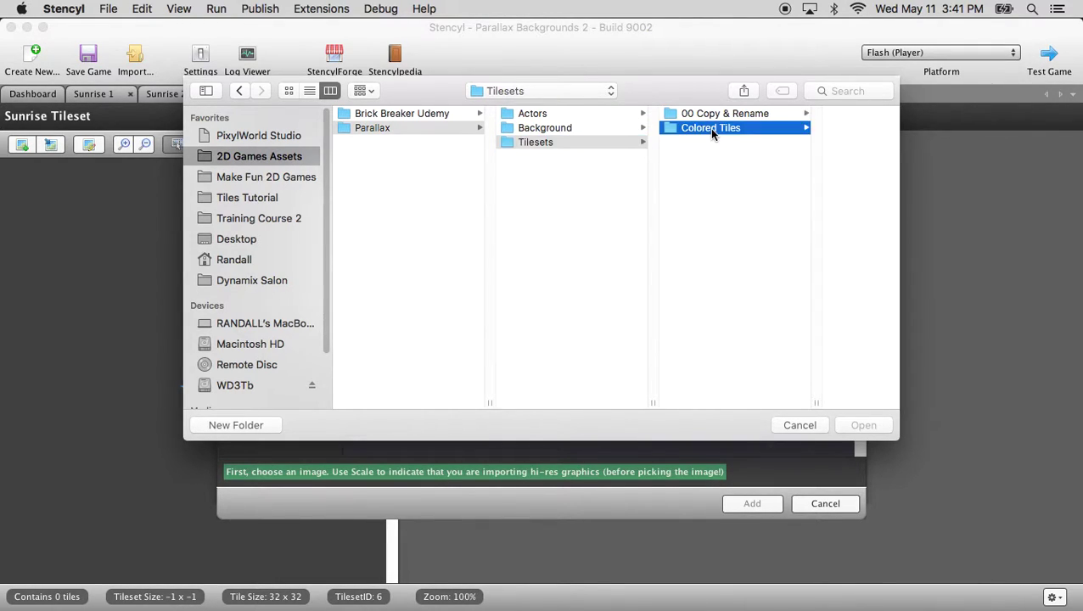
click(789, 142)
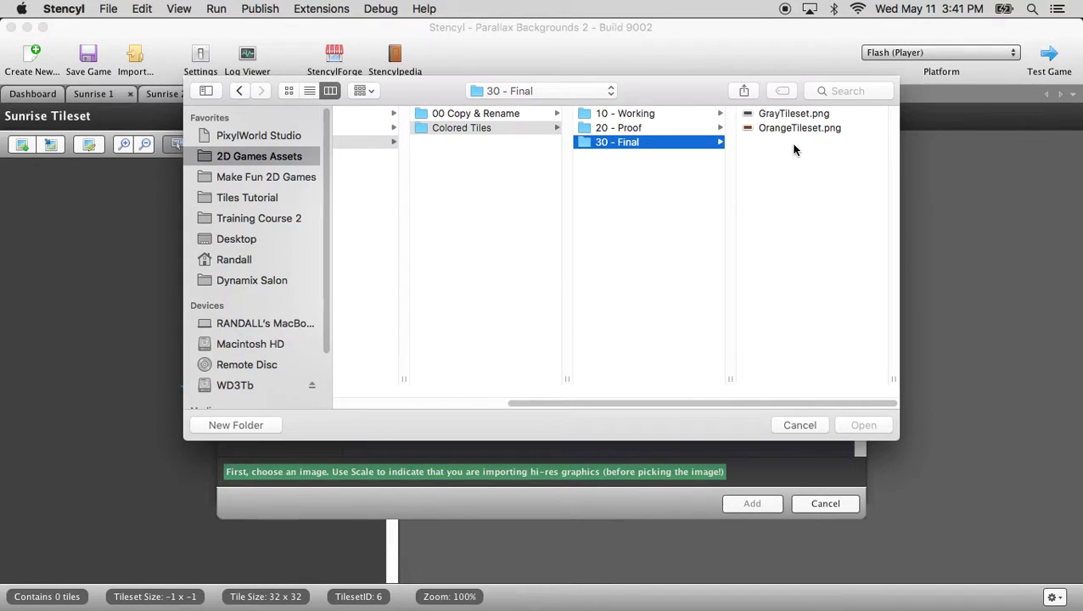
double_click(788, 128)
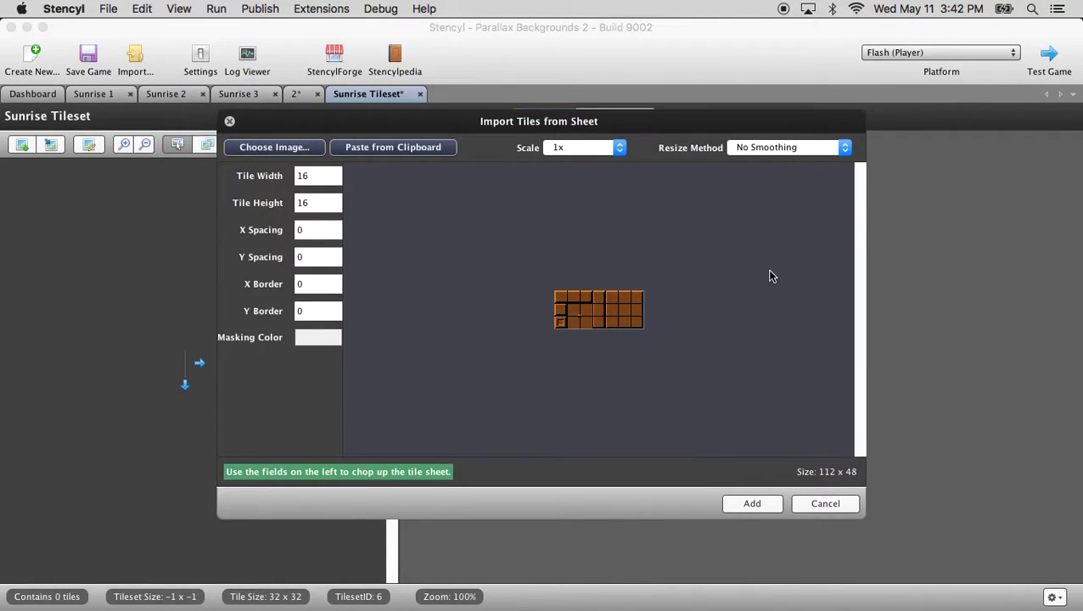
click(744, 510)
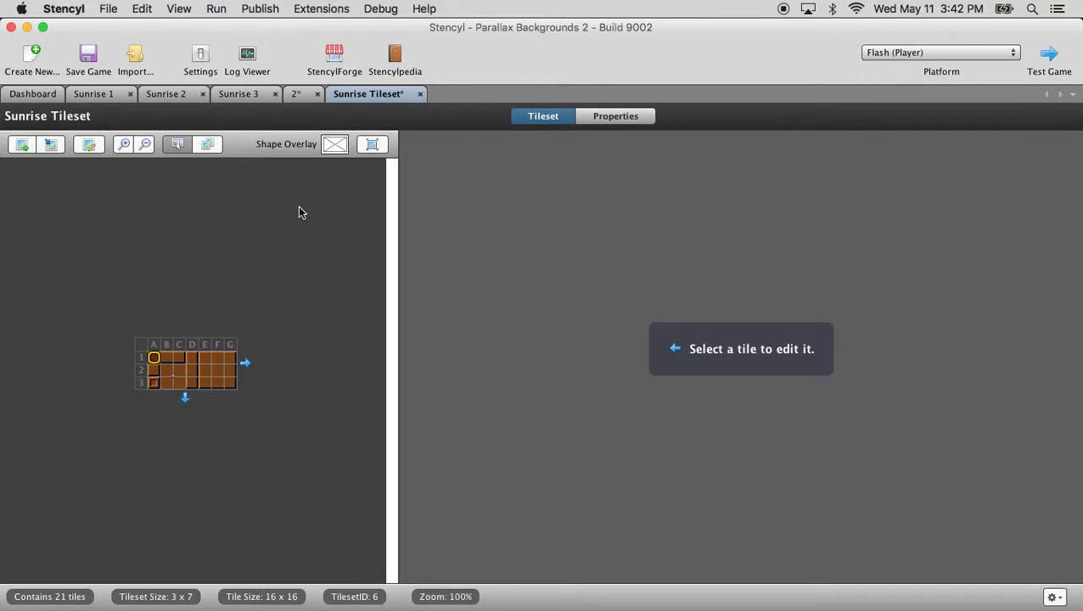
Try an orange shape overlay on the tileset and settle on bright yellow
click(335, 144)
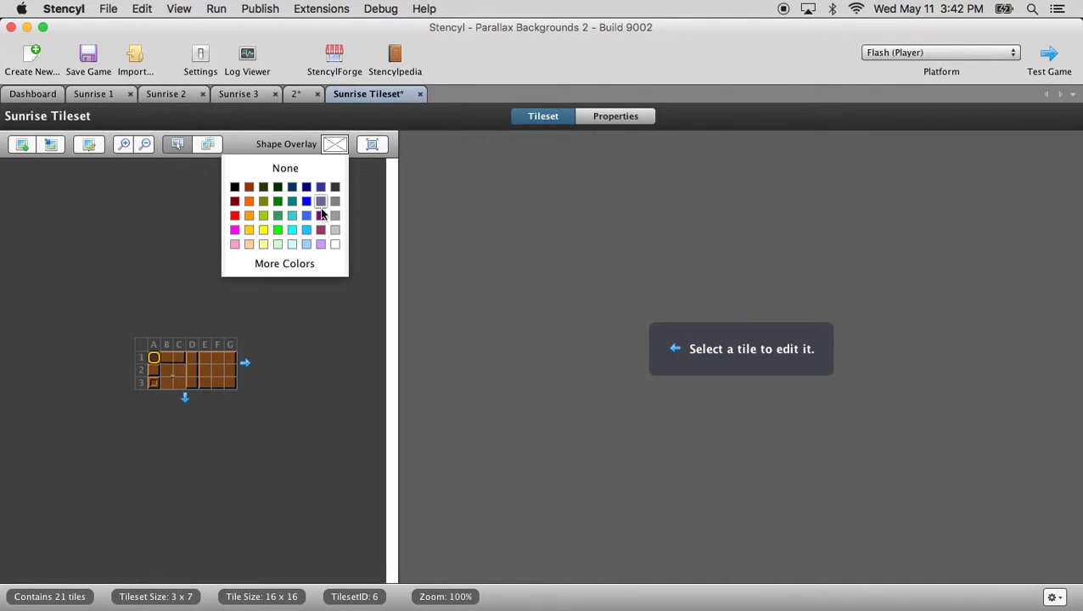
click(248, 217)
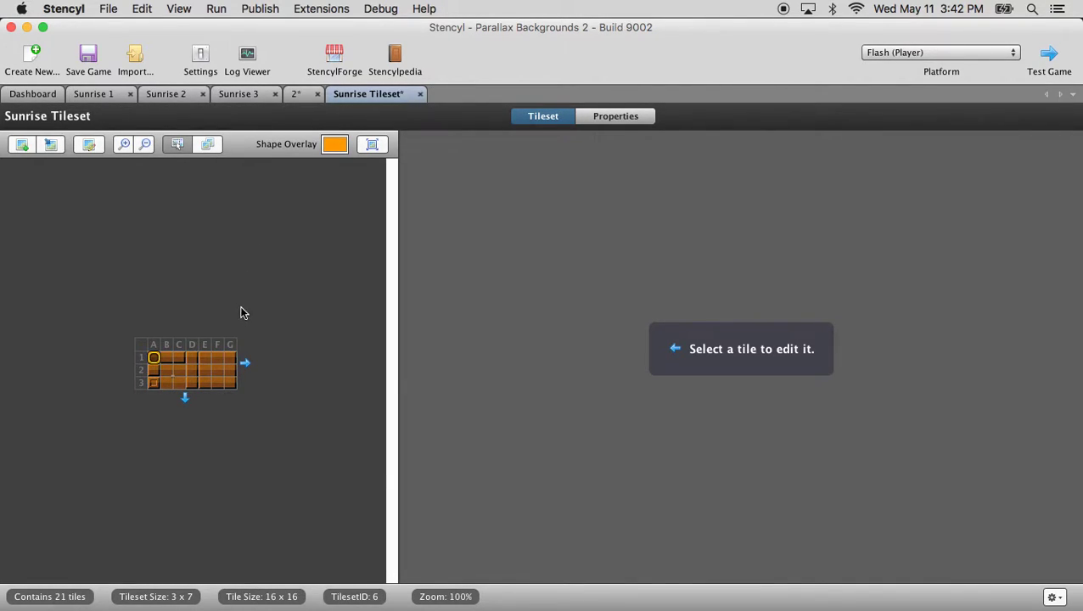
click(335, 144)
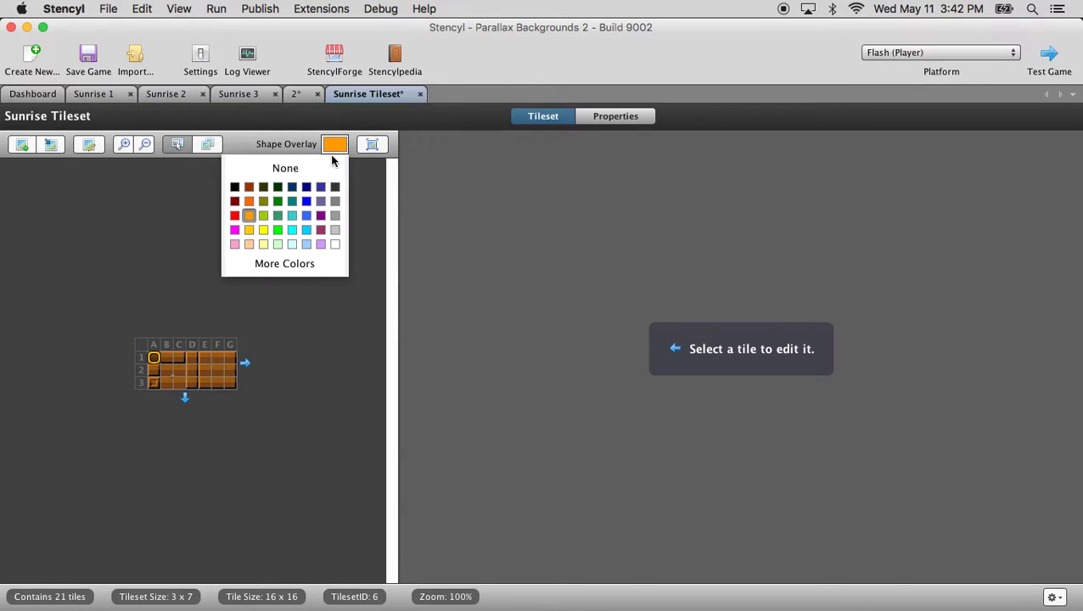
click(263, 233)
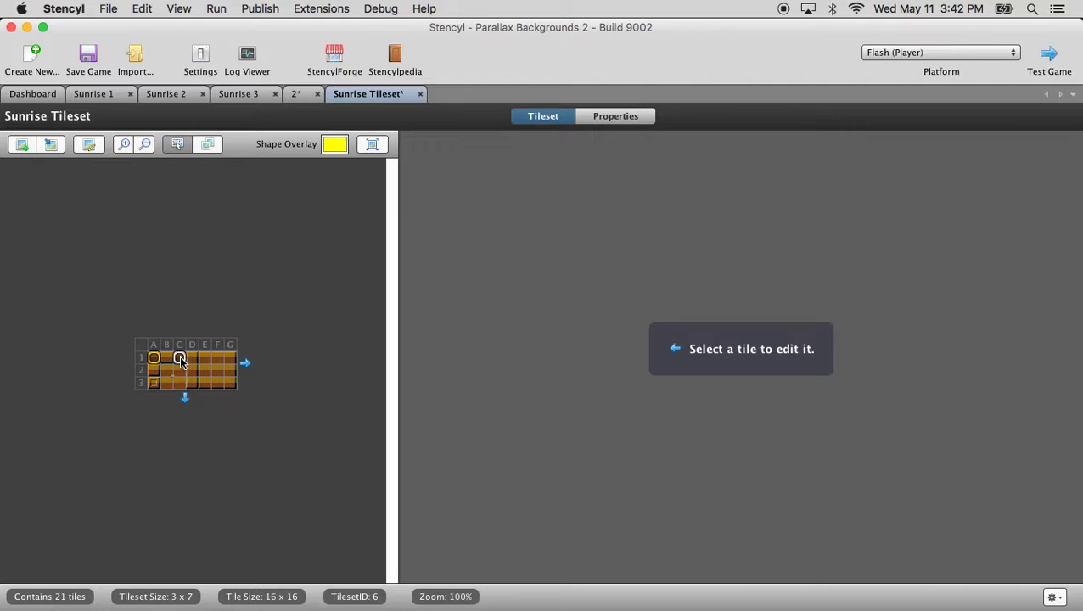
Assign Square collision bounds to all tiles in the Sunrise Tileset and save the game
drag(154, 359, 233, 386)
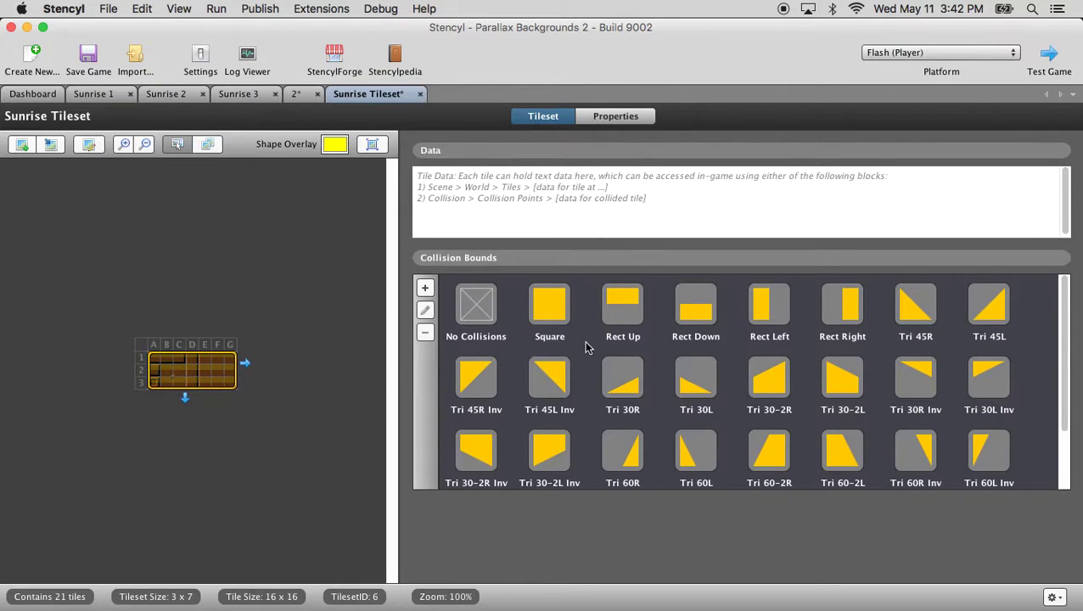
click(549, 313)
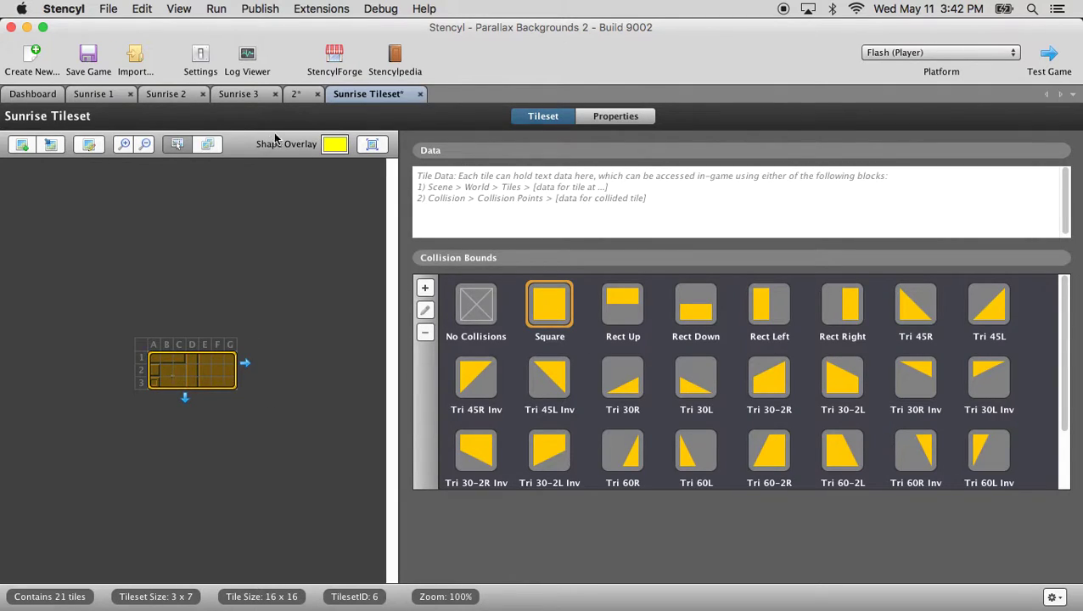
click(90, 60)
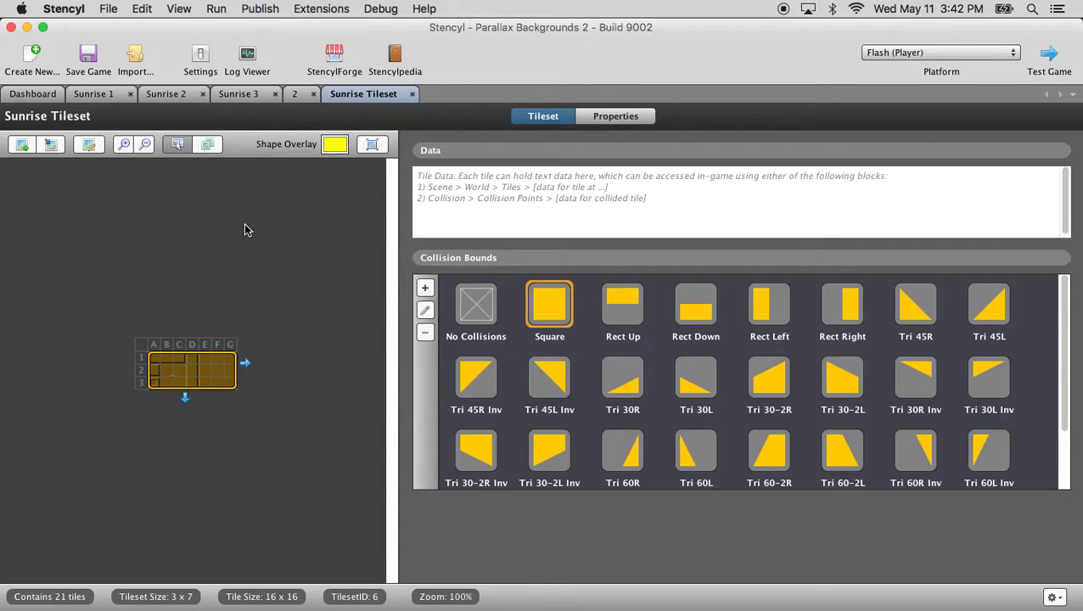
Fill the bottom two rows of scene 2 across its full width with the three-tile horizontal brick from the tileset's first row
click(295, 96)
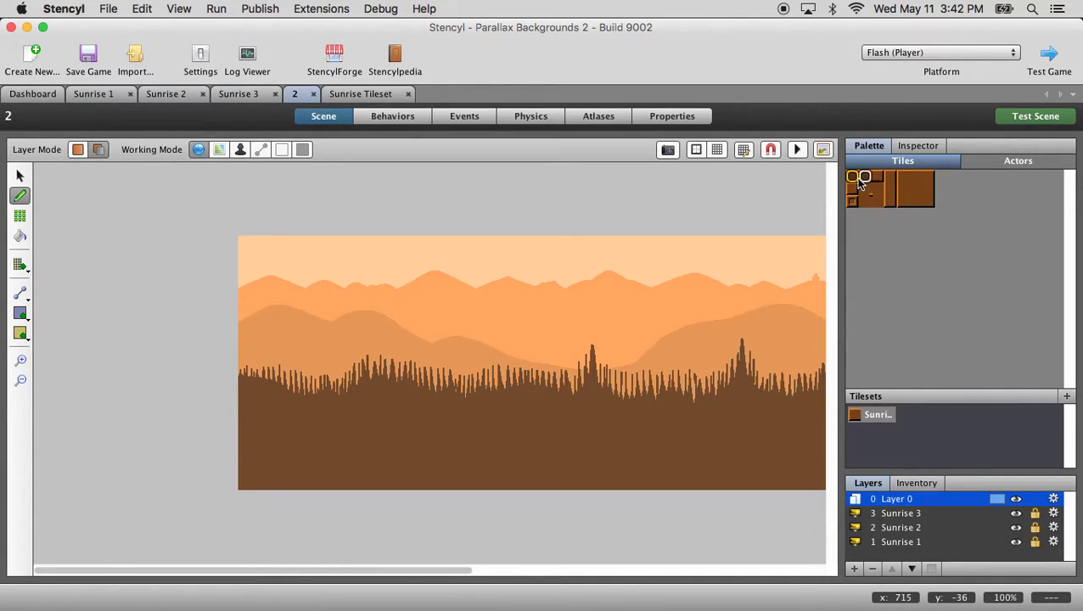
drag(852, 178, 877, 178)
click(25, 220)
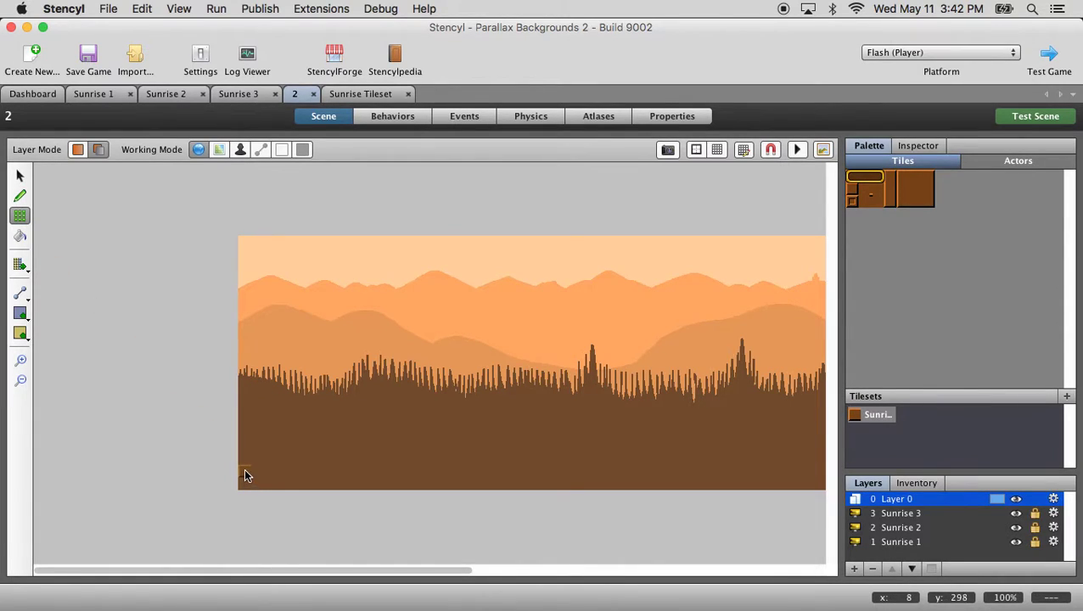
drag(243, 474, 819, 489)
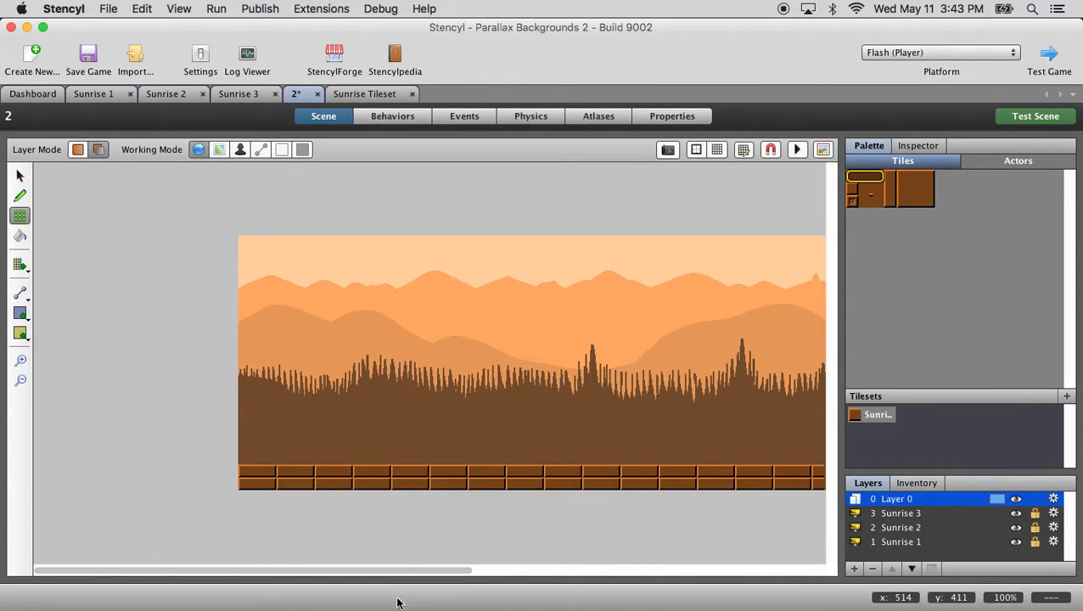
drag(391, 574, 675, 594)
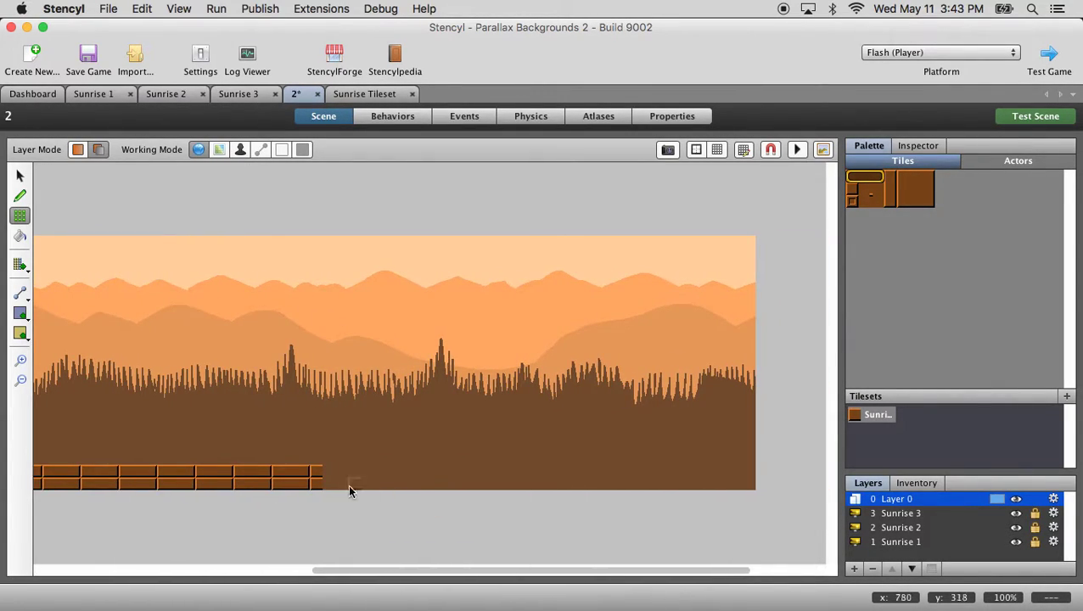
mouse_move(314, 471)
mouse_down()
mouse_move(599, 503)
mouse_move(824, 503)
mouse_move(751, 488)
mouse_up()
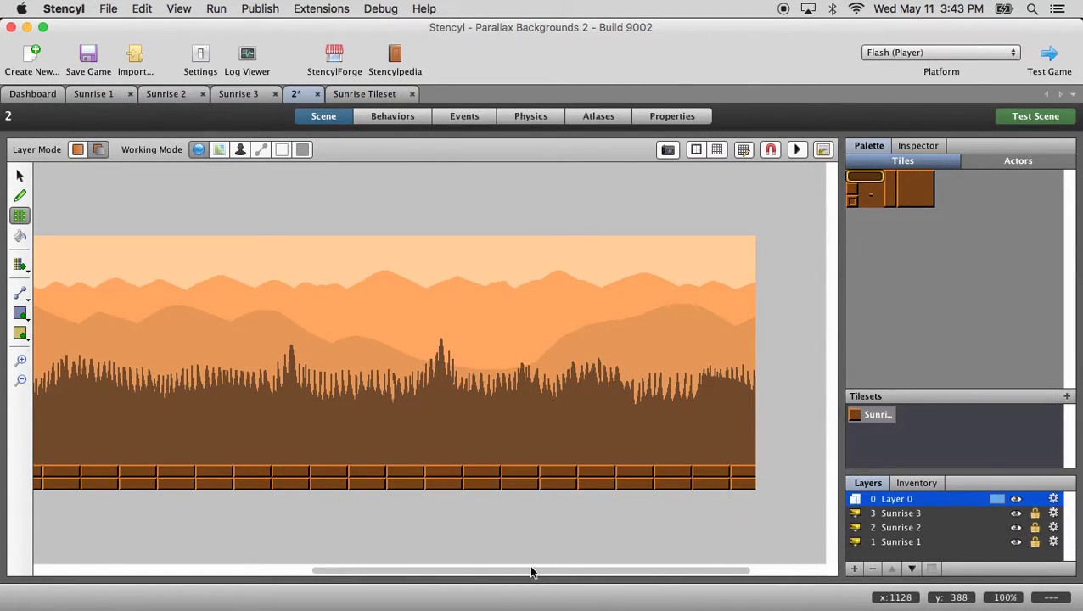
Build four two-tile-wide pillars on the floor from the small square block tile, 5, 8, 8 and 5 tiles high from left to right
drag(532, 573, 324, 571)
click(851, 200)
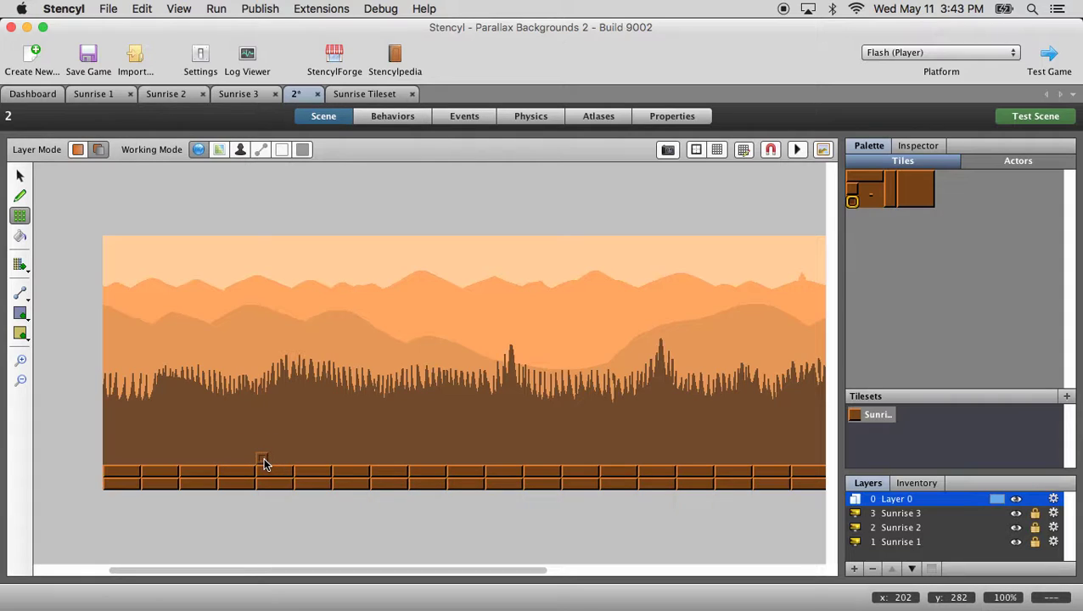
mouse_move(263, 463)
mouse_down()
mouse_move(282, 435)
mouse_move(278, 416)
mouse_up()
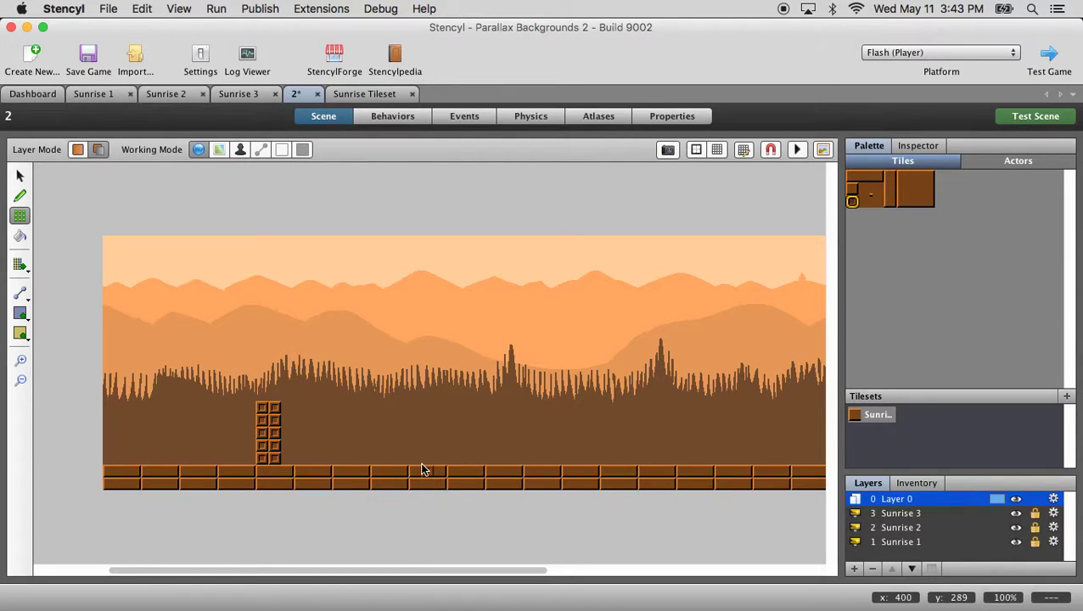
drag(455, 459, 465, 369)
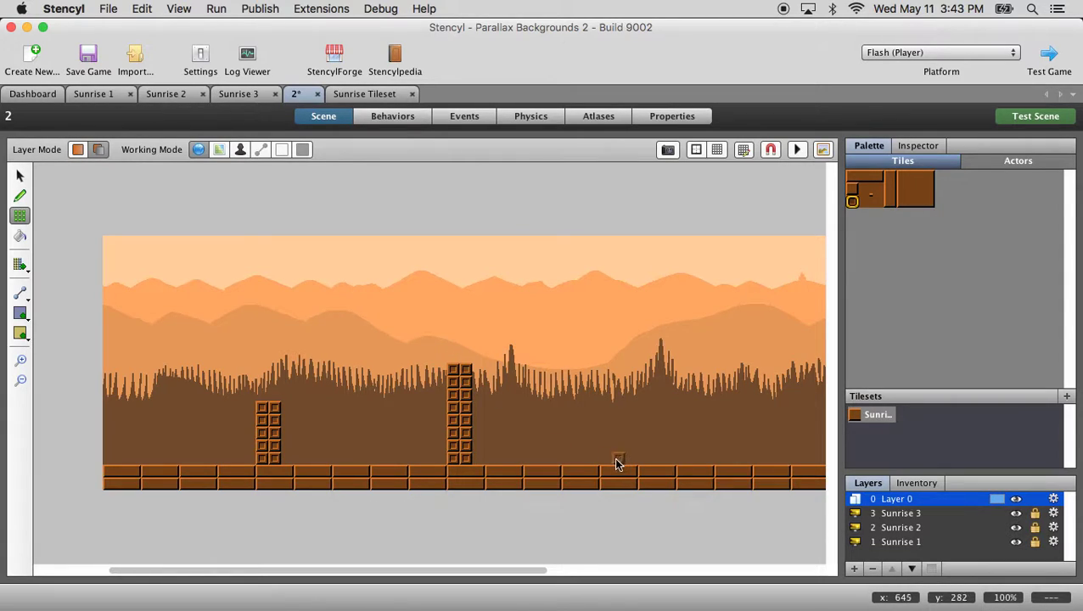
mouse_move(607, 459)
mouse_down()
mouse_move(607, 368)
mouse_move(616, 366)
mouse_up()
drag(490, 570, 643, 579)
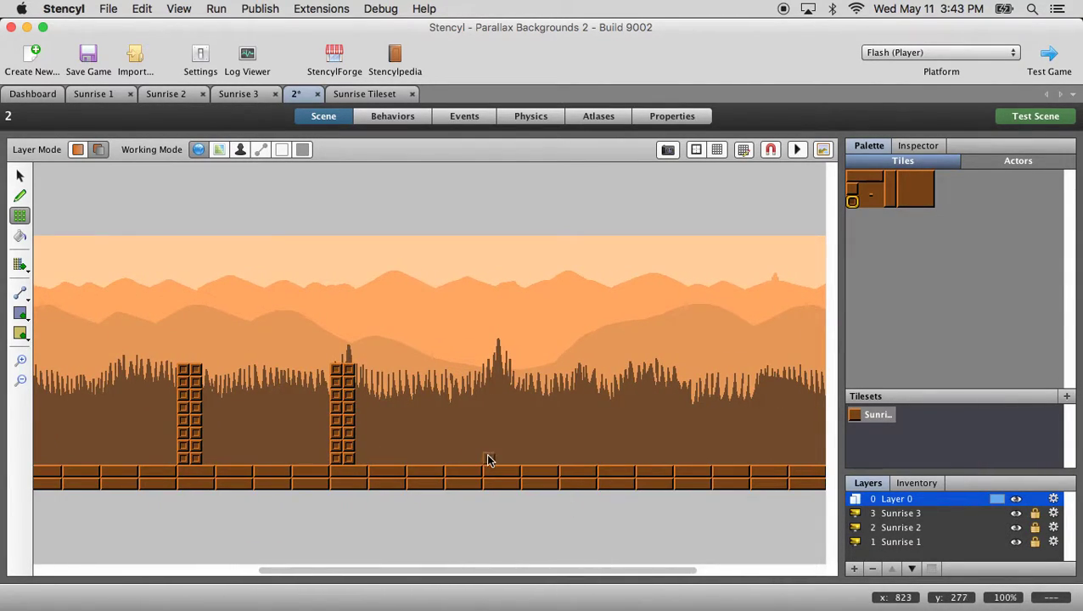
drag(488, 460, 501, 404)
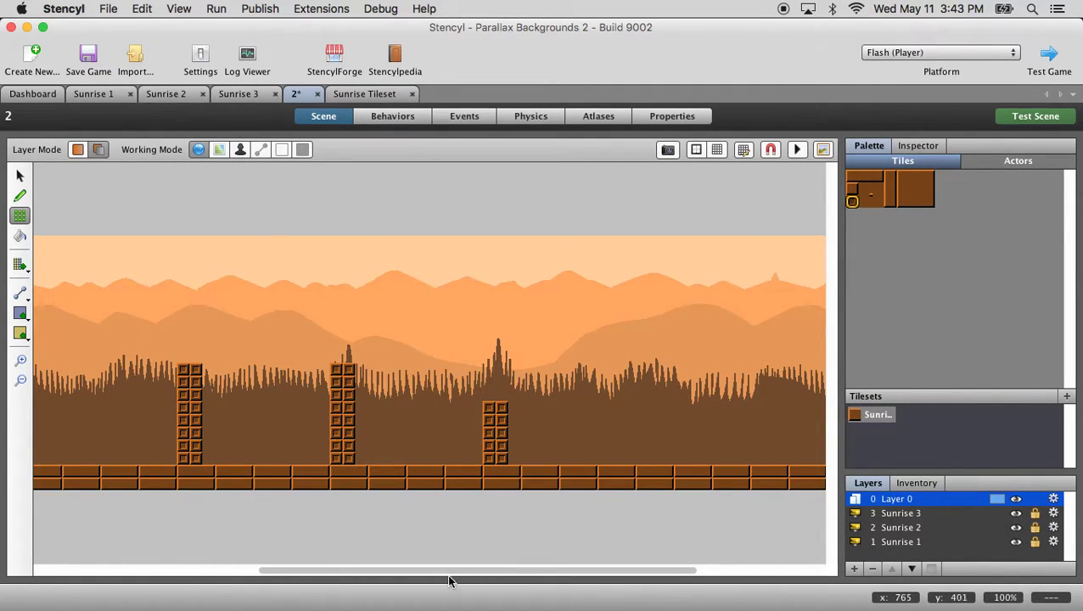
Fill the space above the floor from just past the last pillar to the scene's end with the large square tile, seven grid rows high
drag(448, 574, 544, 578)
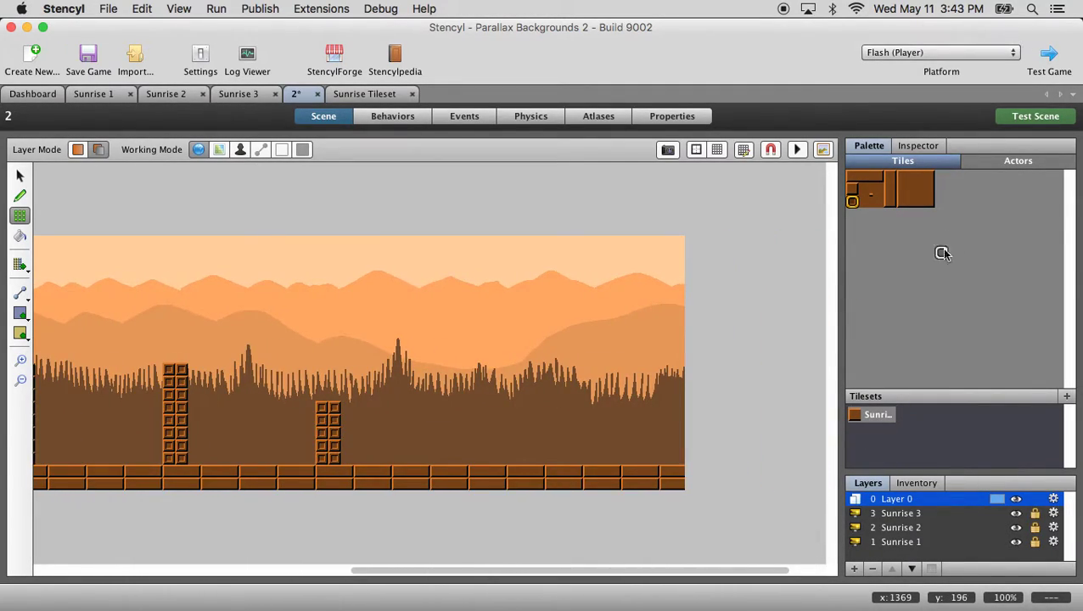
click(929, 202)
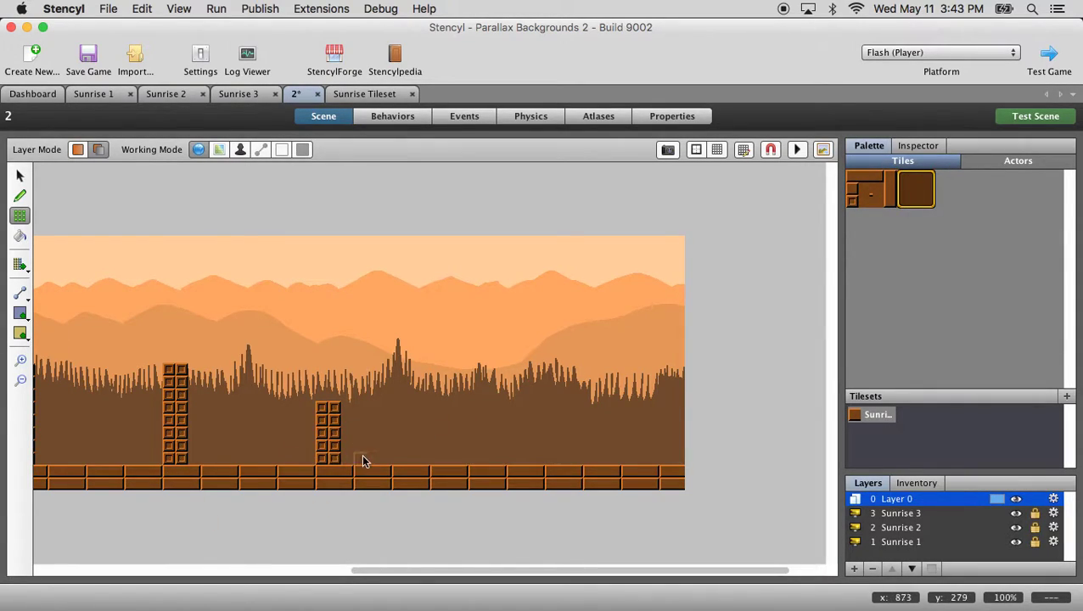
mouse_move(357, 462)
mouse_down()
mouse_move(501, 404)
mouse_move(643, 409)
mouse_move(645, 387)
mouse_move(671, 390)
mouse_up()
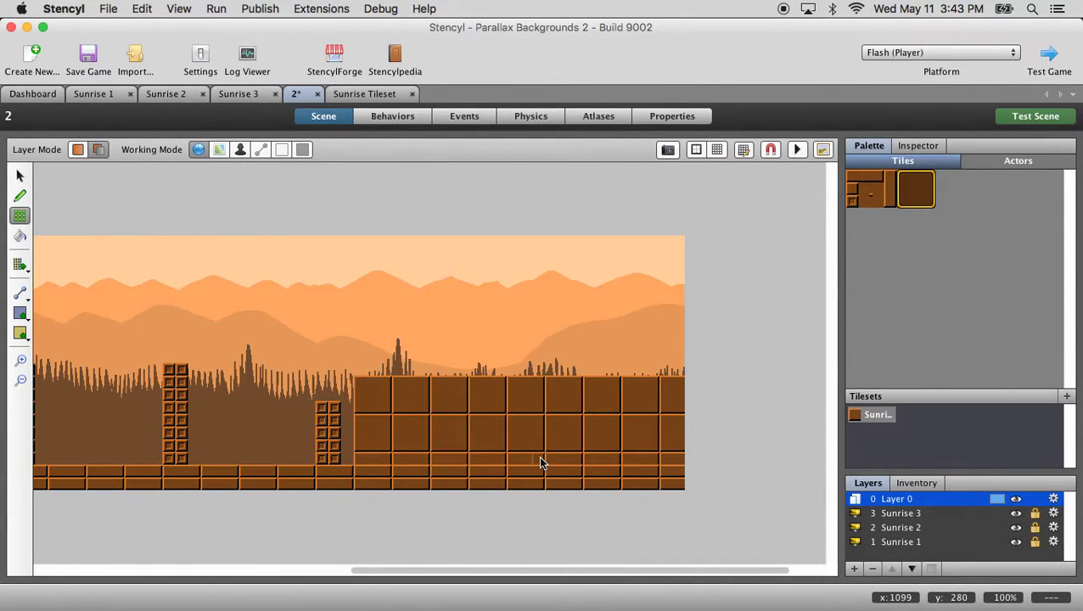
Show the screen-size boundary over the scene and examine how much of the level it covers from the scene's start
drag(421, 579, 146, 581)
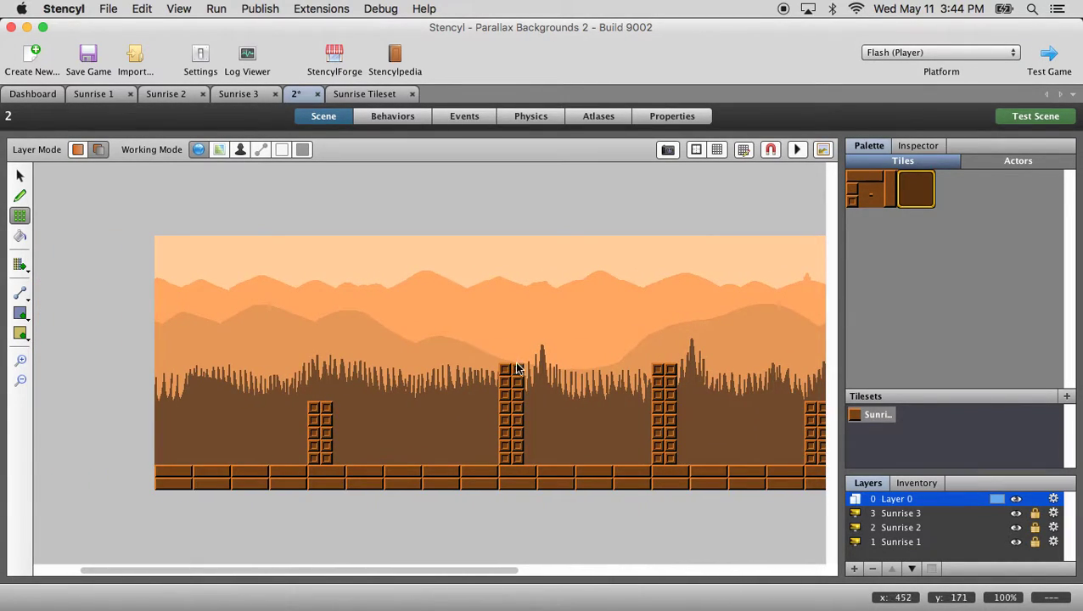
drag(454, 573, 494, 586)
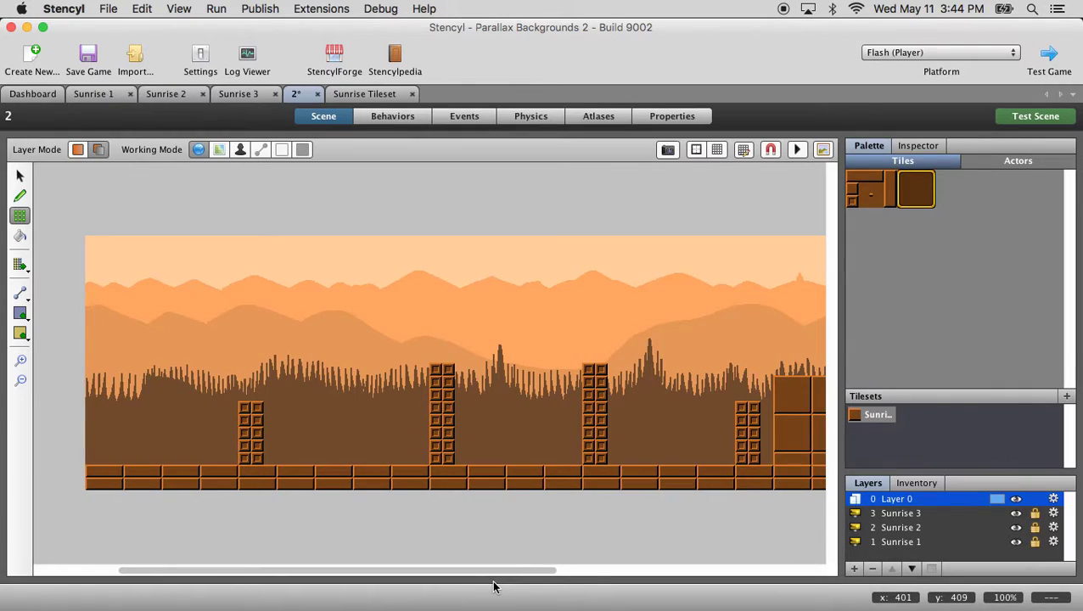
click(696, 152)
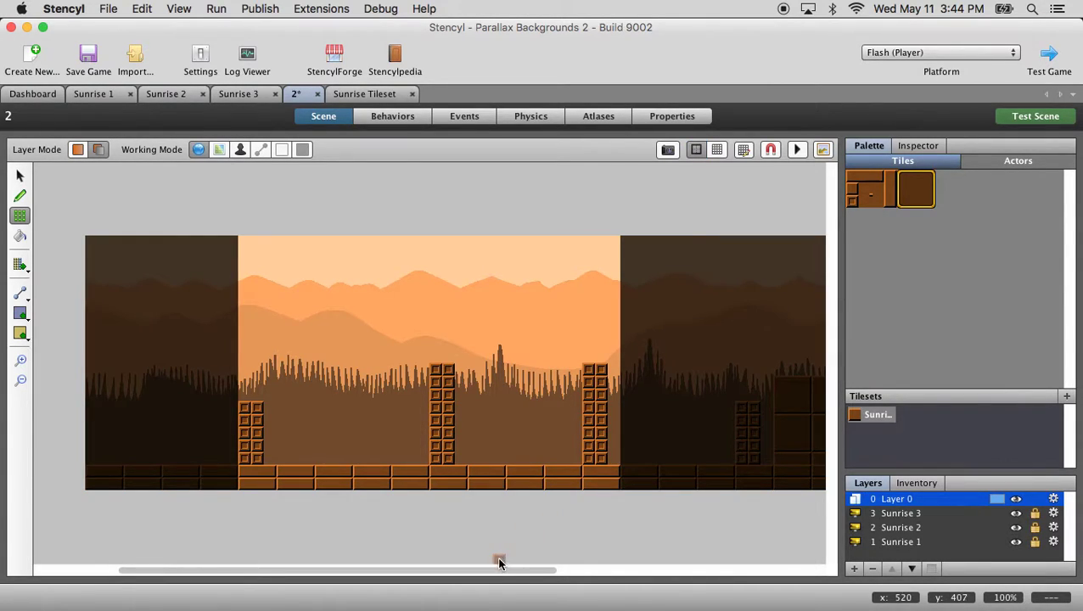
drag(491, 575, 404, 596)
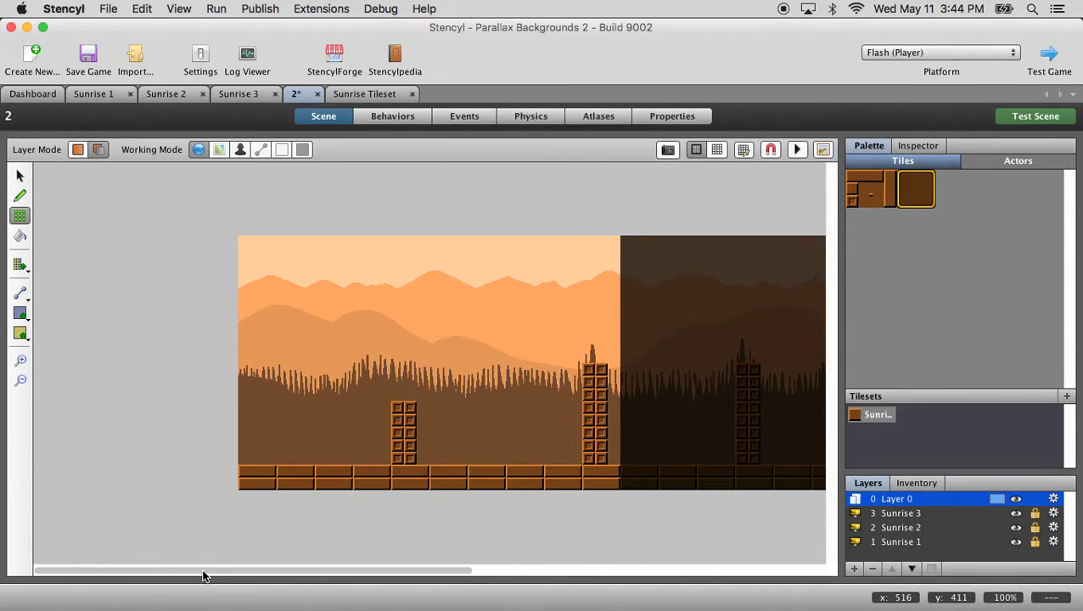
mouse_move(202, 576)
mouse_down()
mouse_move(404, 594)
mouse_move(568, 593)
mouse_move(358, 594)
mouse_move(202, 578)
mouse_up()
Create a Design Mode scene behavior named Camera Controller
click(34, 95)
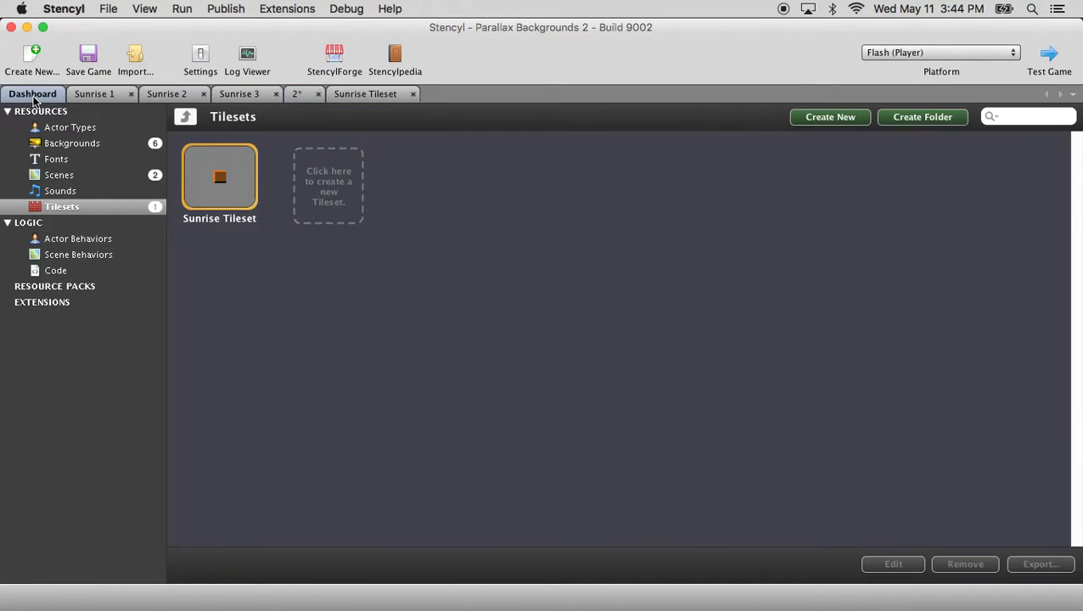
click(81, 259)
click(726, 355)
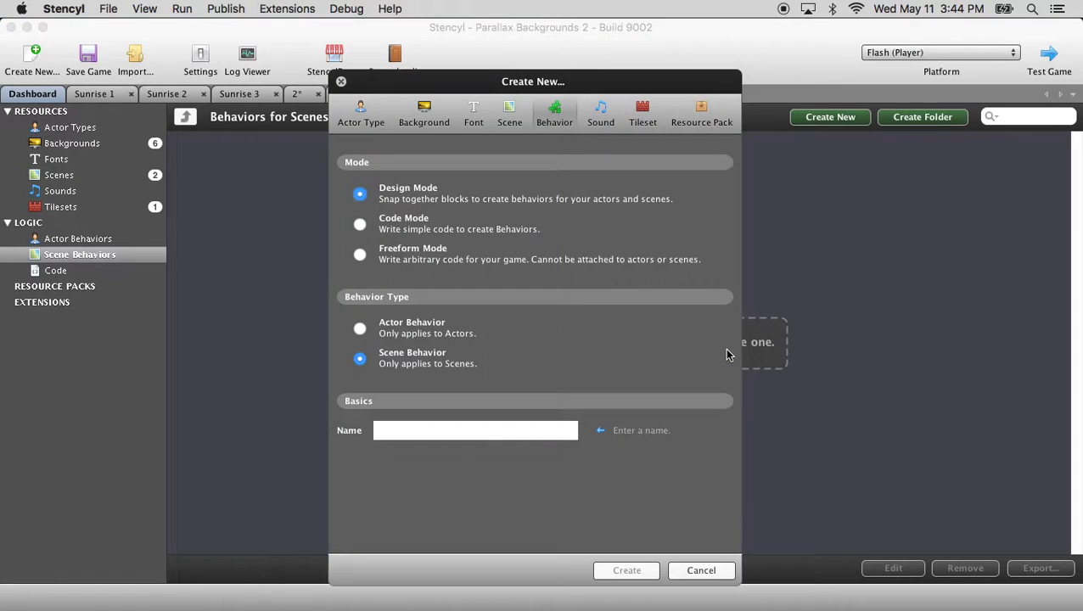
click(485, 427)
text(Camera Controller)
key(Return)
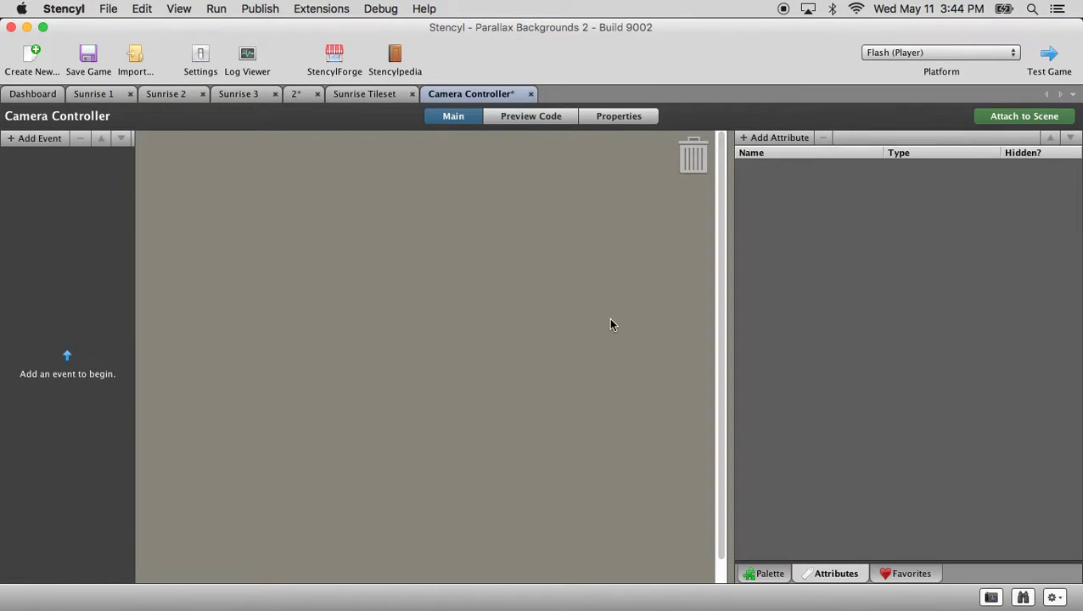
Add a When Creating event that moves the camera center to x 240, y 160
click(41, 140)
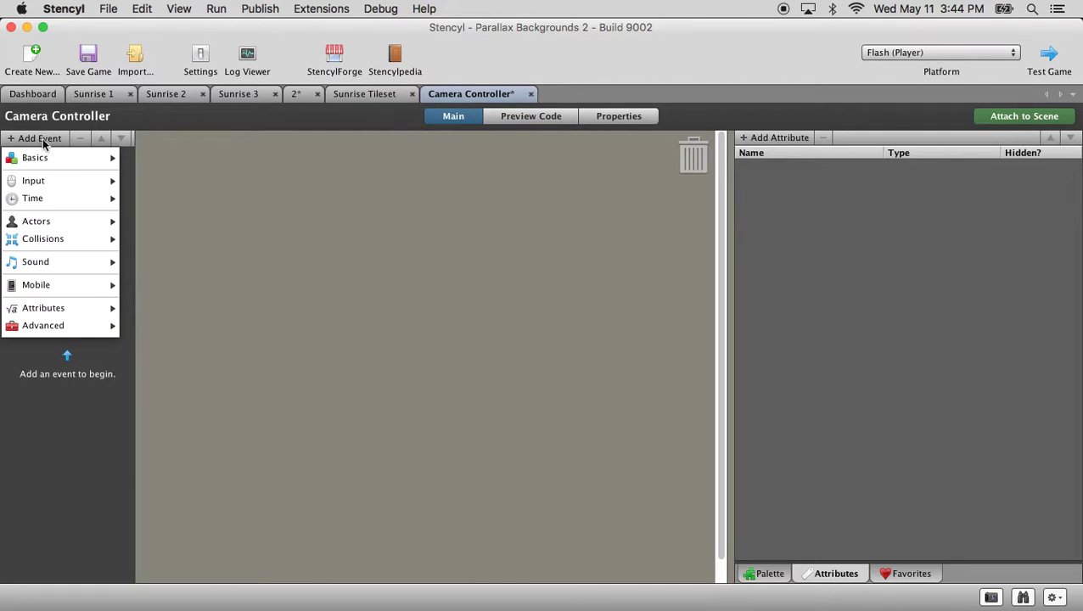
mouse_move(95, 162)
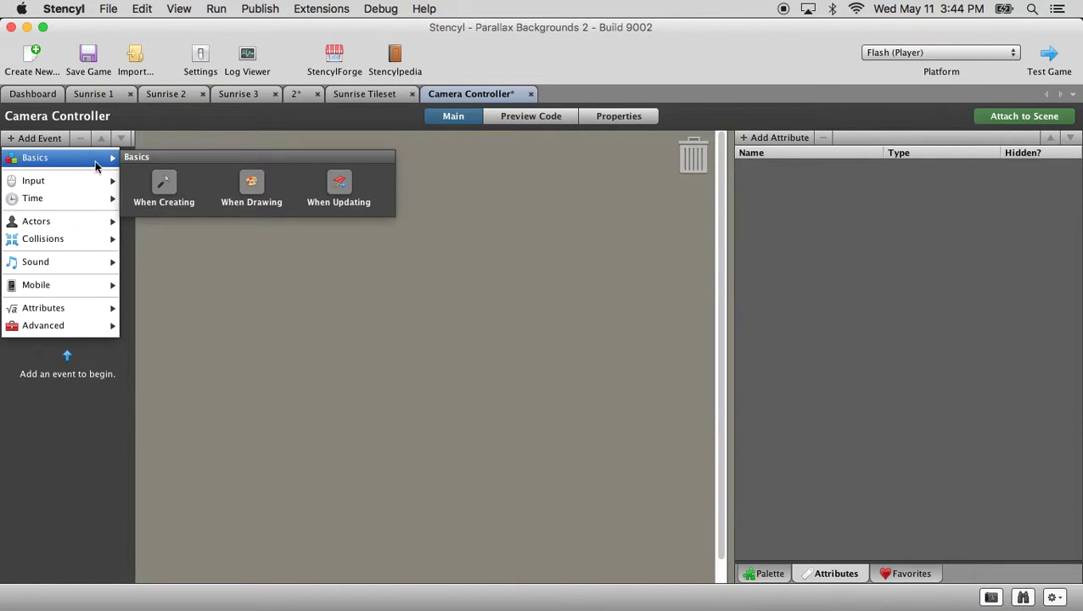
click(165, 185)
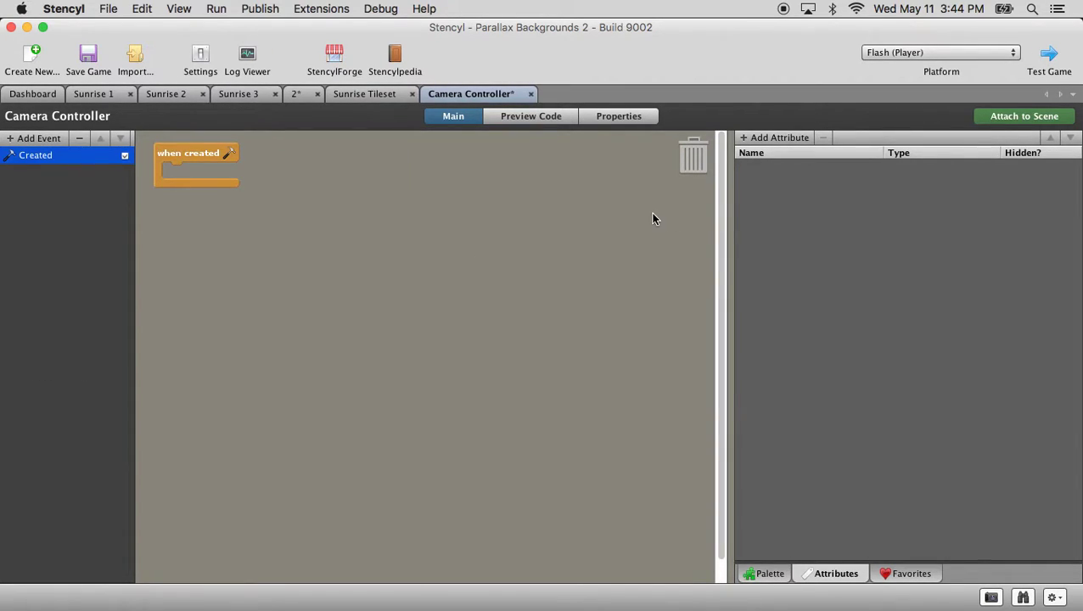
click(772, 577)
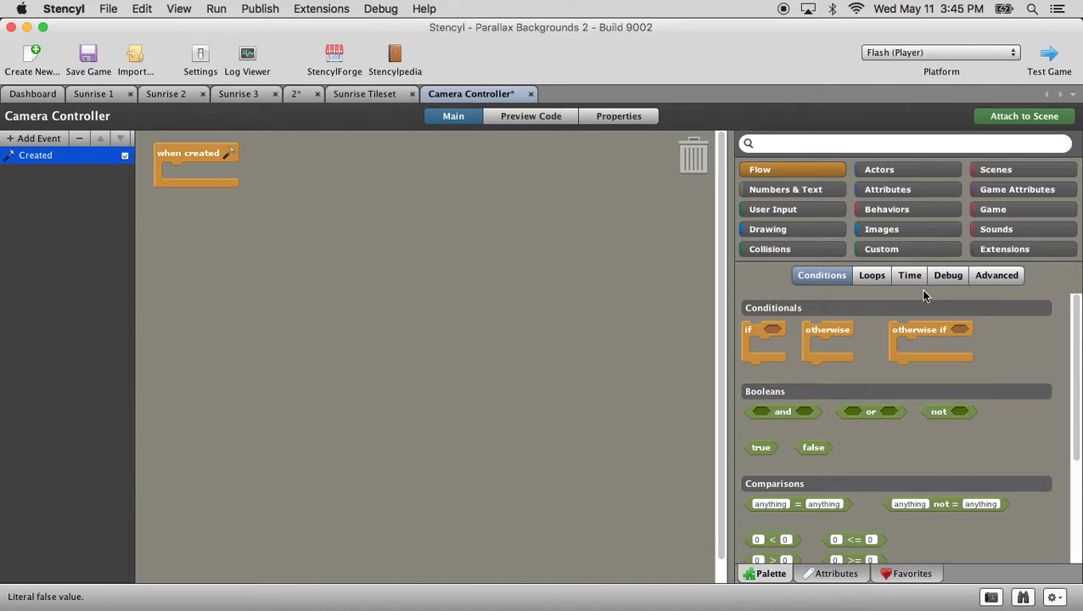
click(1021, 177)
click(987, 276)
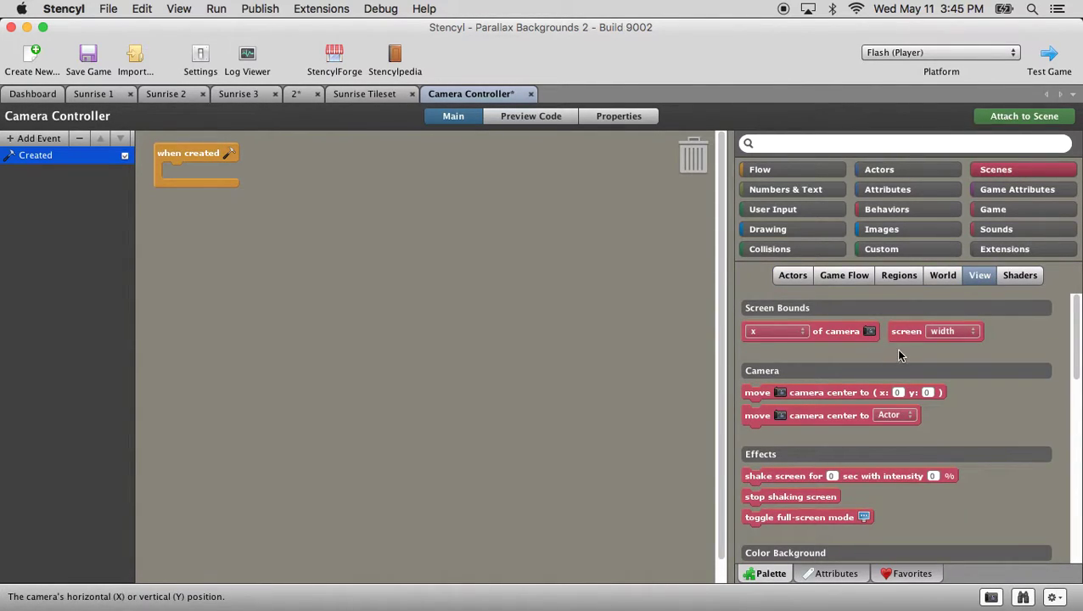
drag(853, 394, 358, 256)
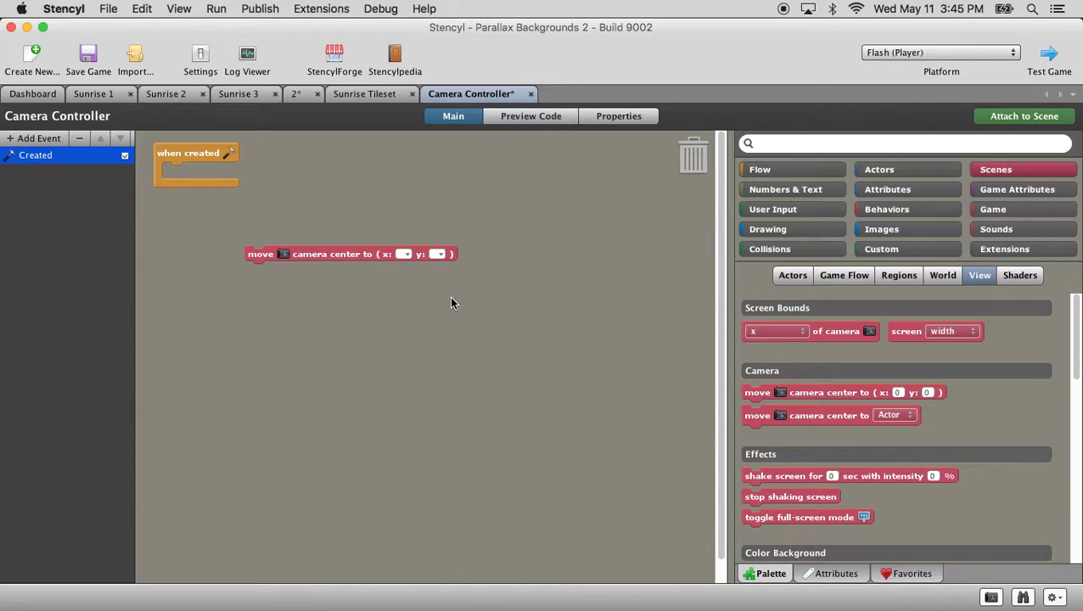
text(240)
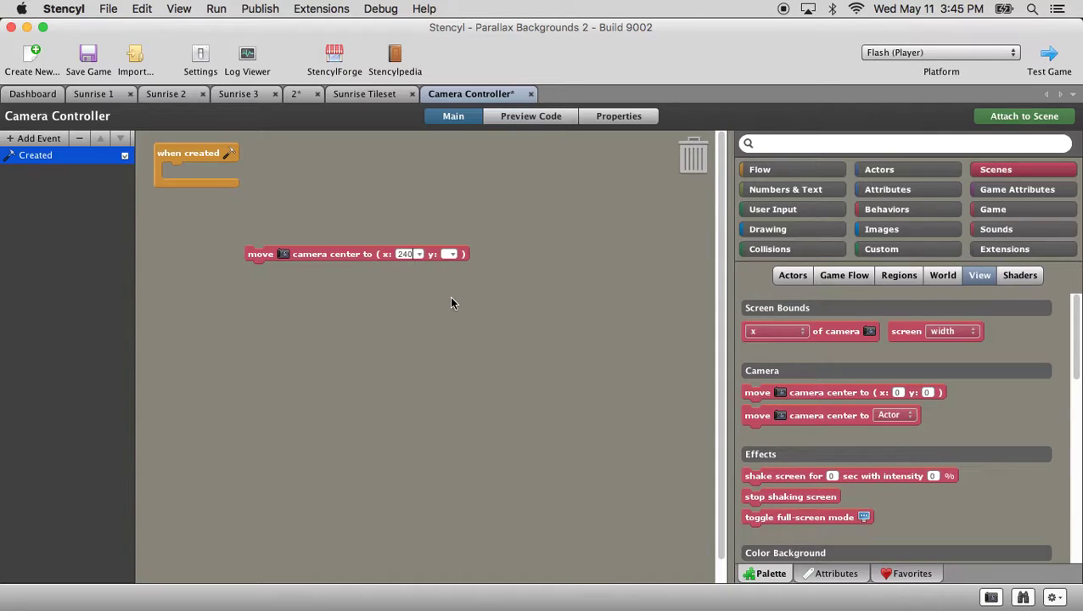
click(448, 253)
text(160)
drag(263, 257, 180, 174)
Add a When Updating event to the behavior and place an empty if block inside it
click(34, 138)
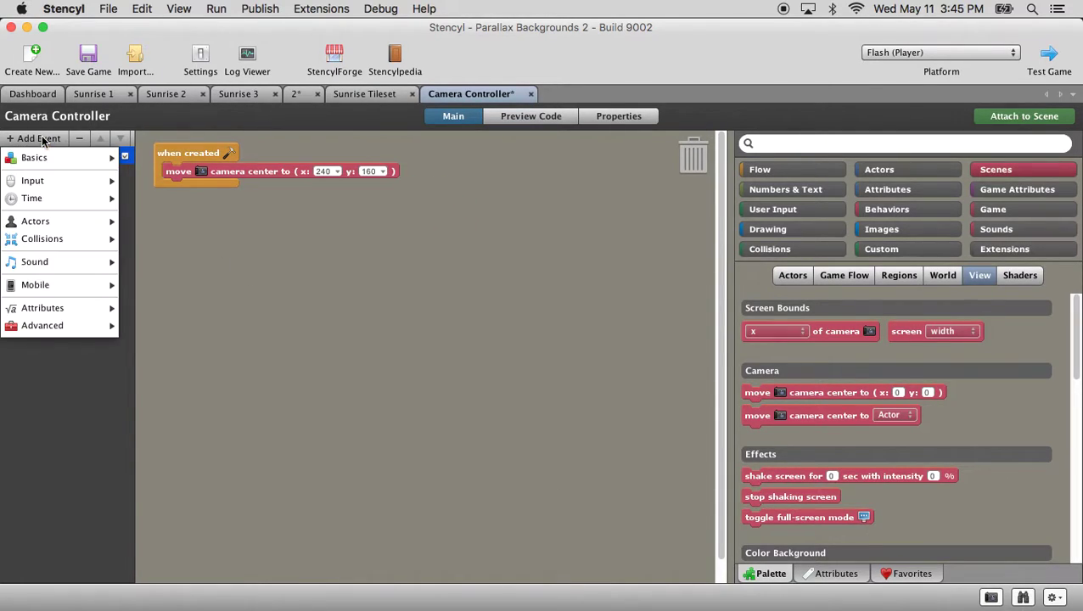
mouse_move(34, 158)
click(338, 188)
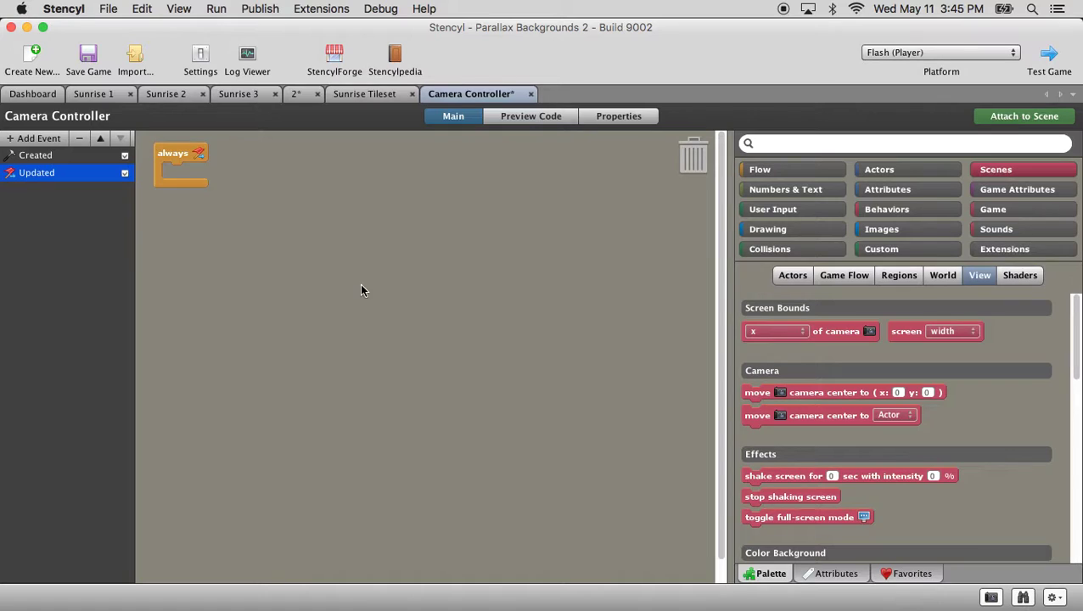
click(794, 170)
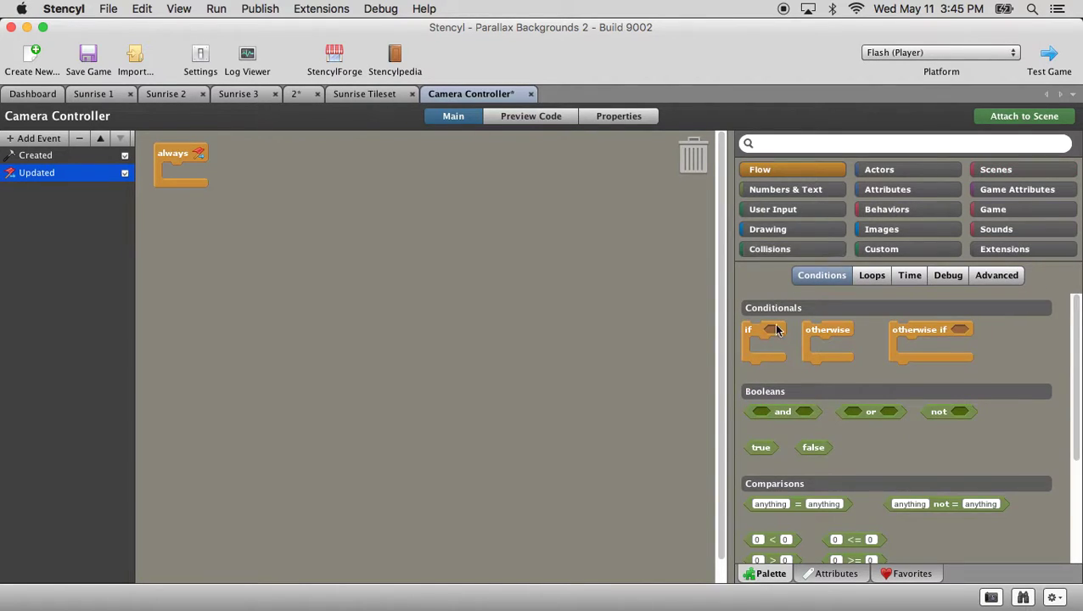
drag(751, 331, 211, 208)
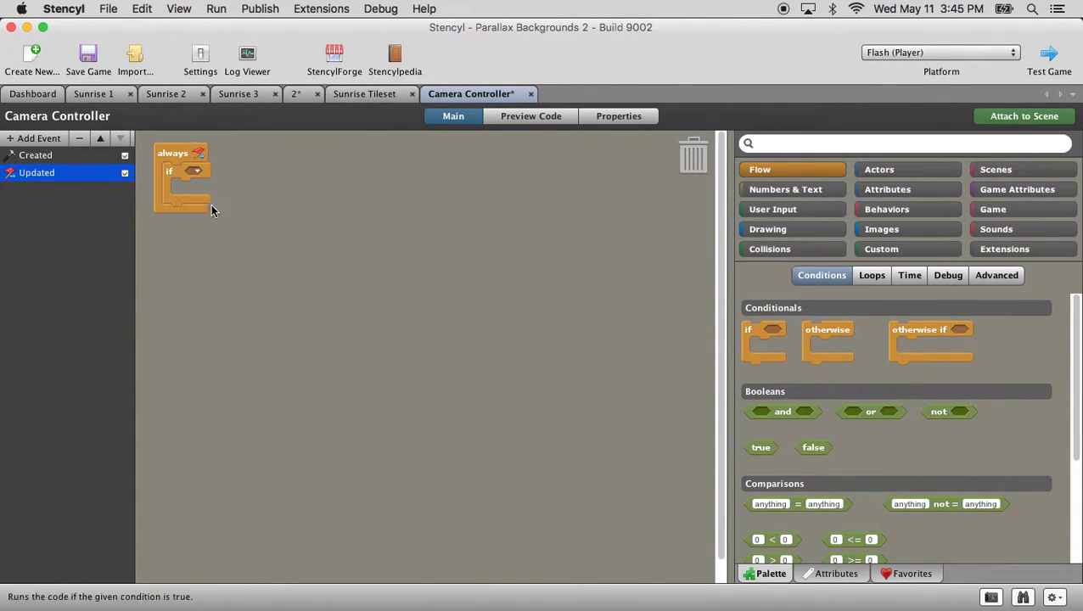
Set the if block's condition to check whether the left control is down
click(796, 214)
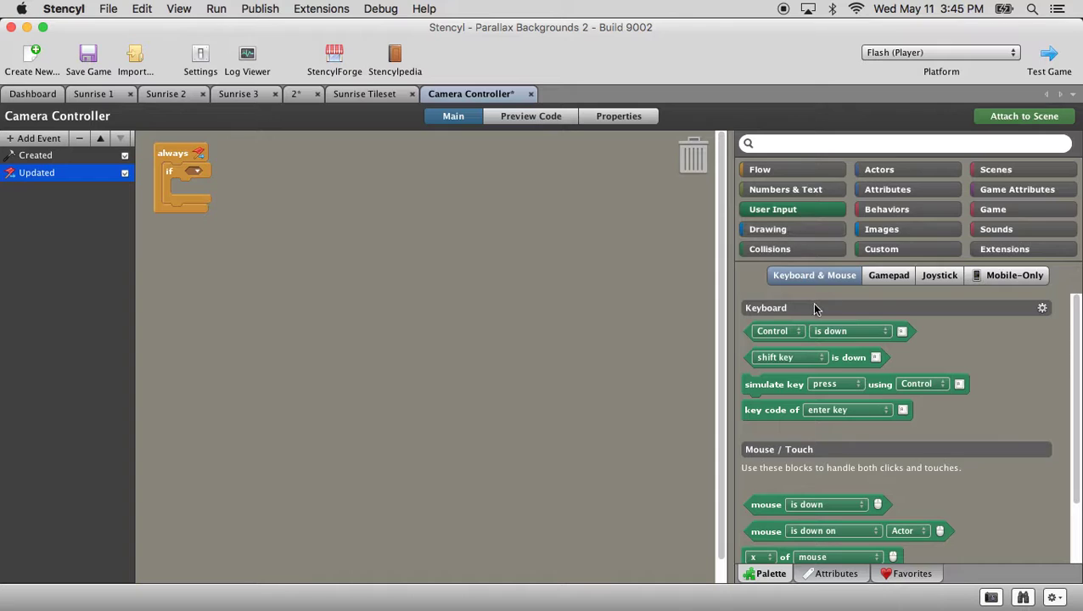
drag(907, 335, 363, 173)
click(224, 177)
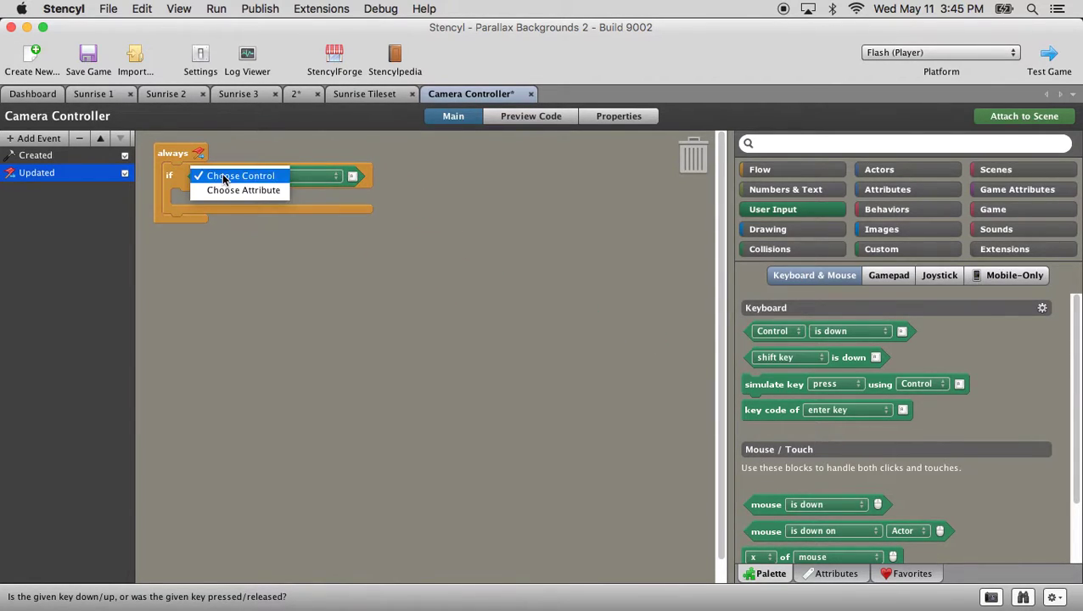
click(225, 177)
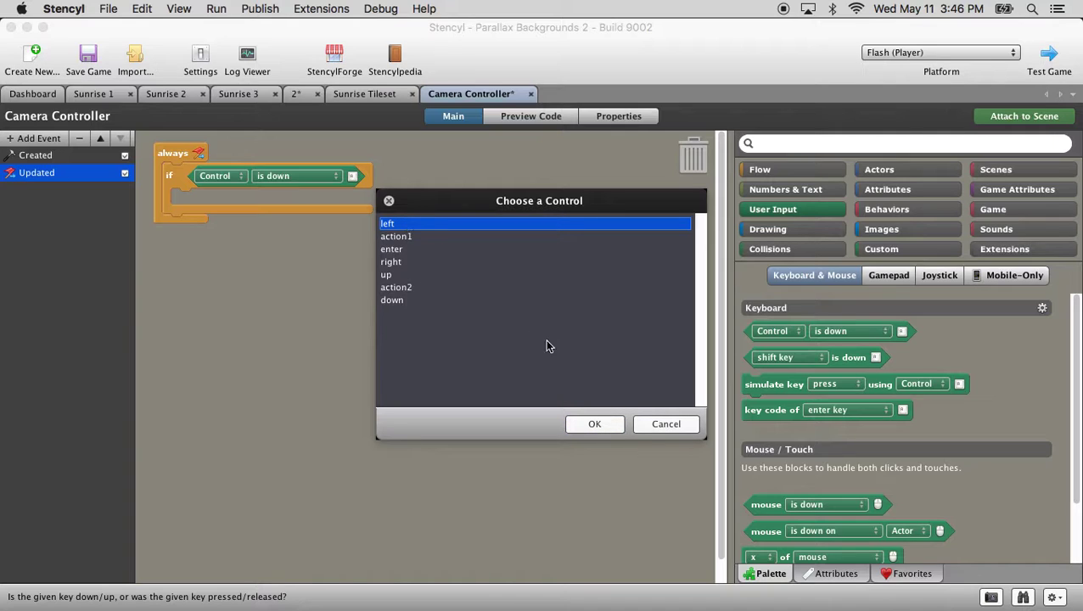
click(599, 424)
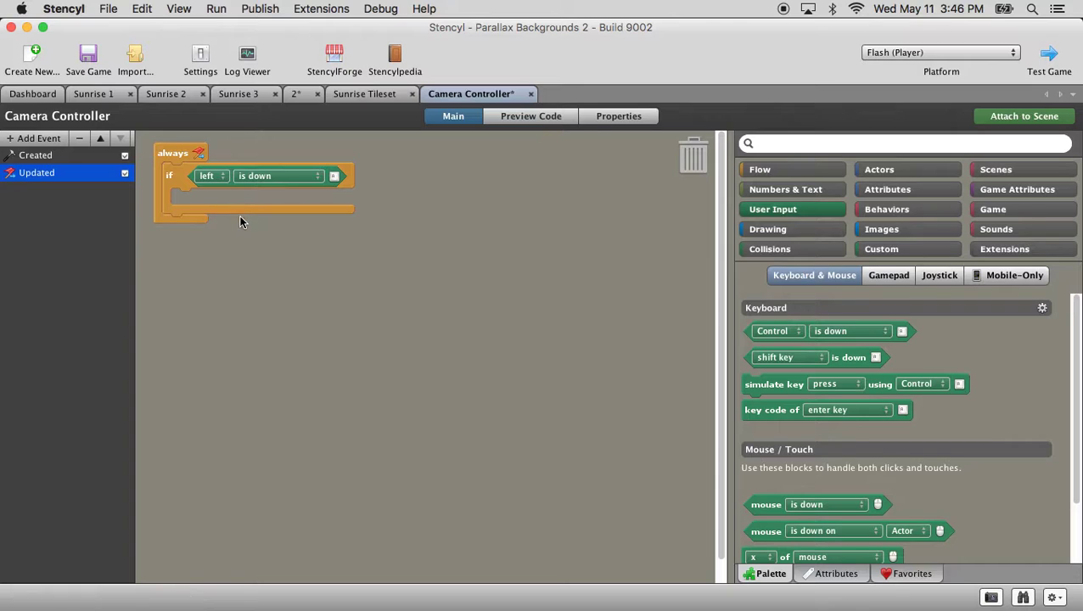
Create a hidden Number attribute named CamX for the behavior
click(896, 191)
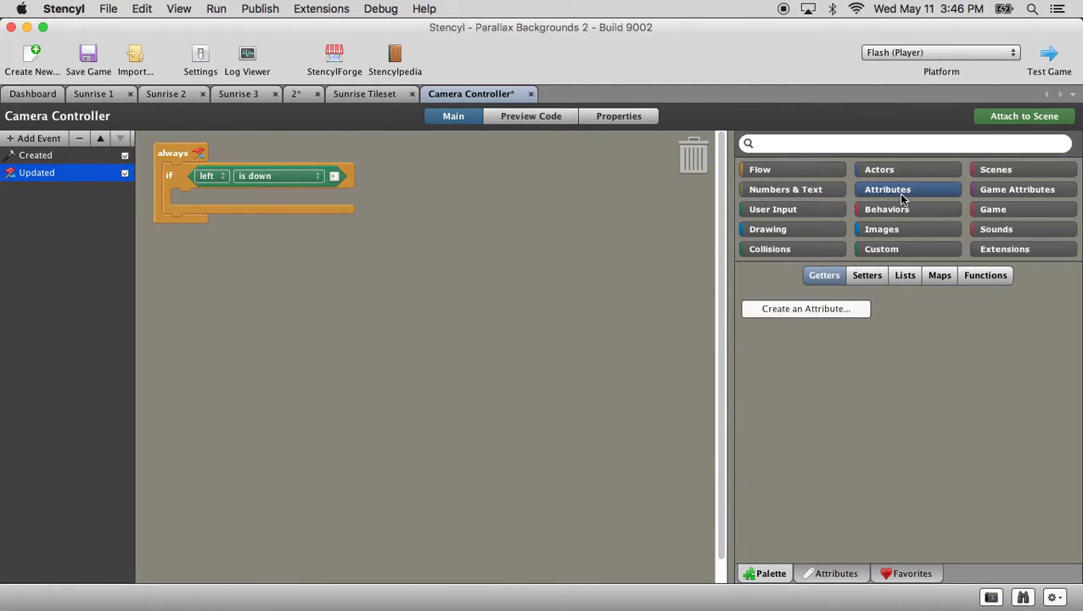
click(805, 314)
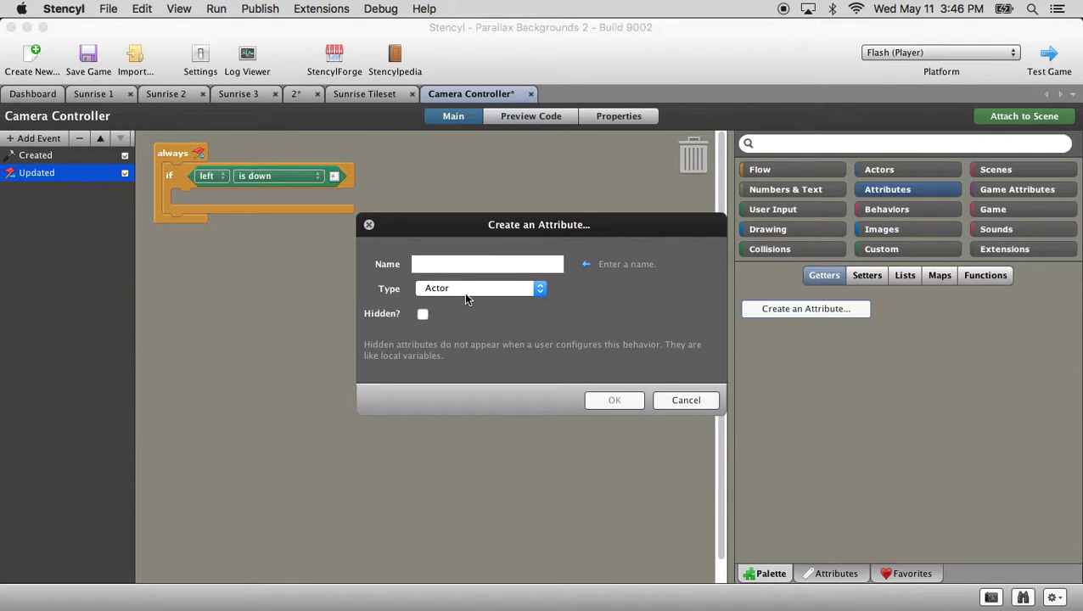
click(539, 289)
click(467, 461)
click(452, 270)
text(CamX)
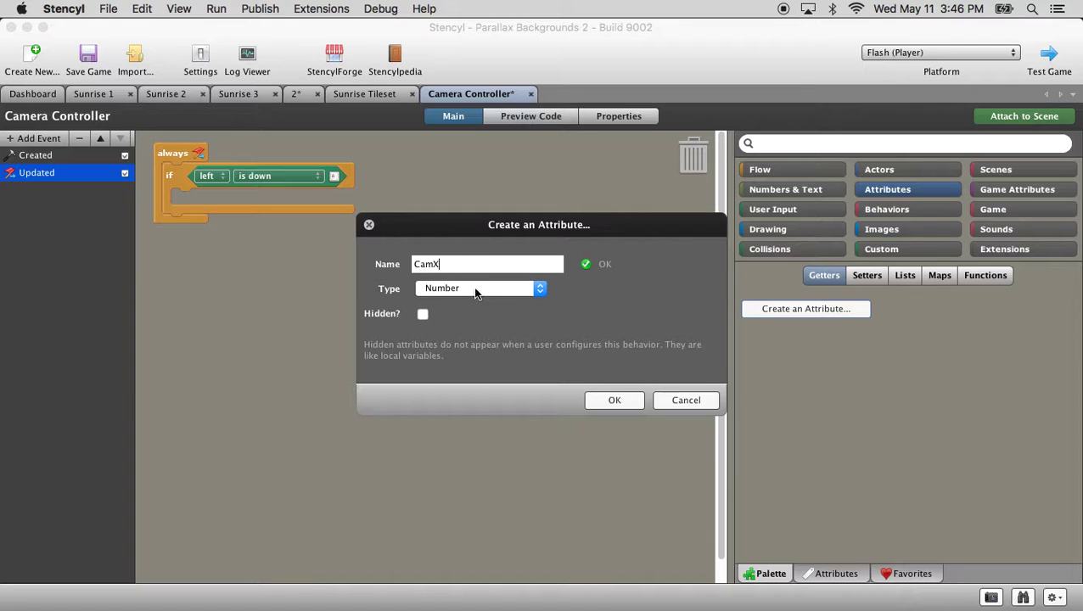
click(422, 314)
click(604, 400)
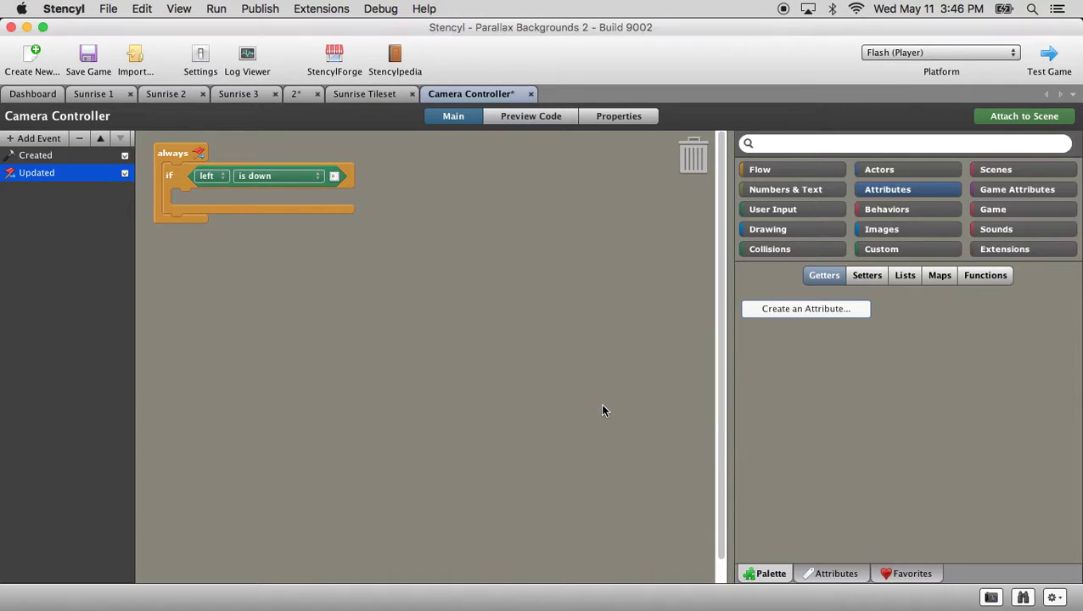
Create a second hidden Number attribute named CamY
click(838, 311)
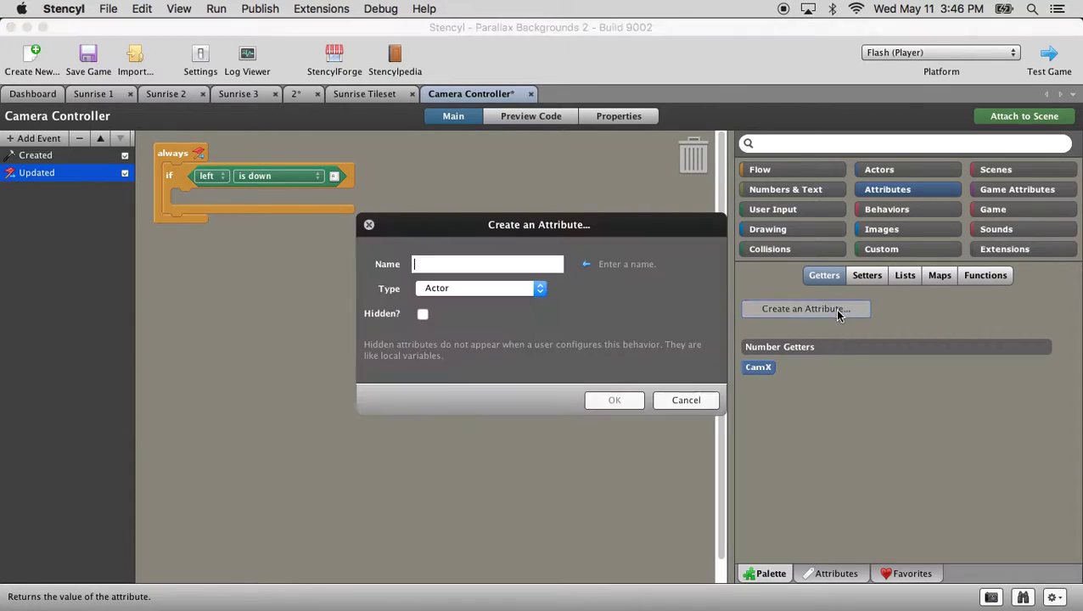
click(476, 287)
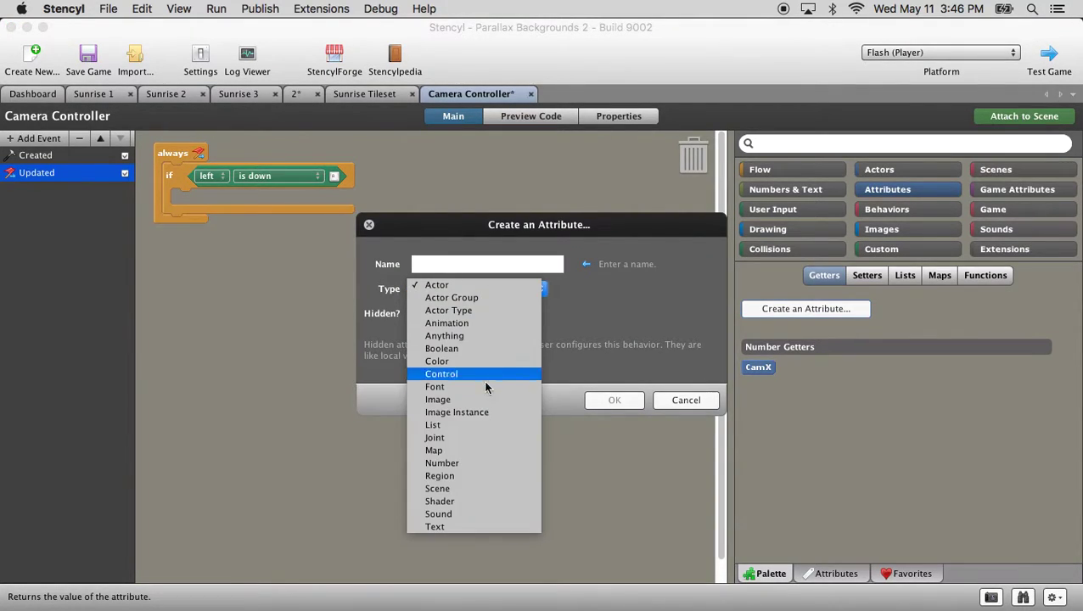
click(462, 463)
text(CamY)
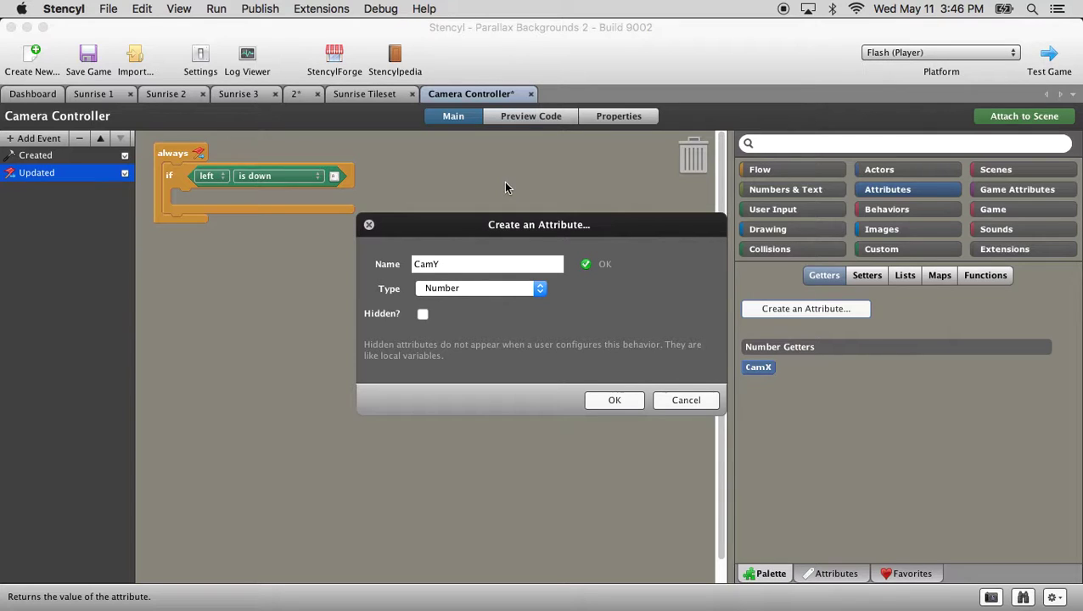
click(618, 400)
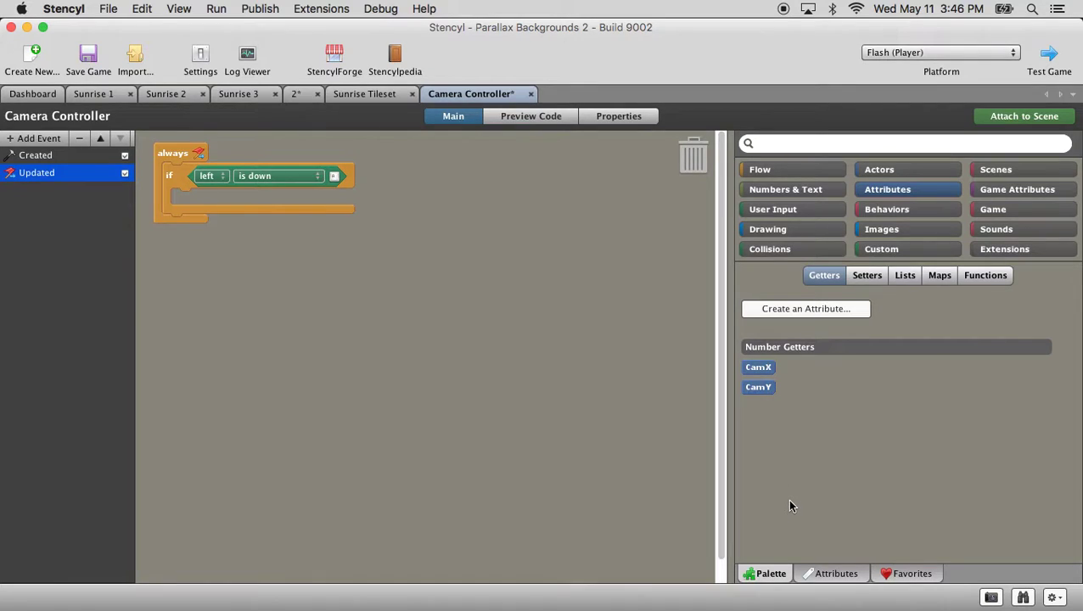
Set the default value of the CamX attribute to 240
click(850, 576)
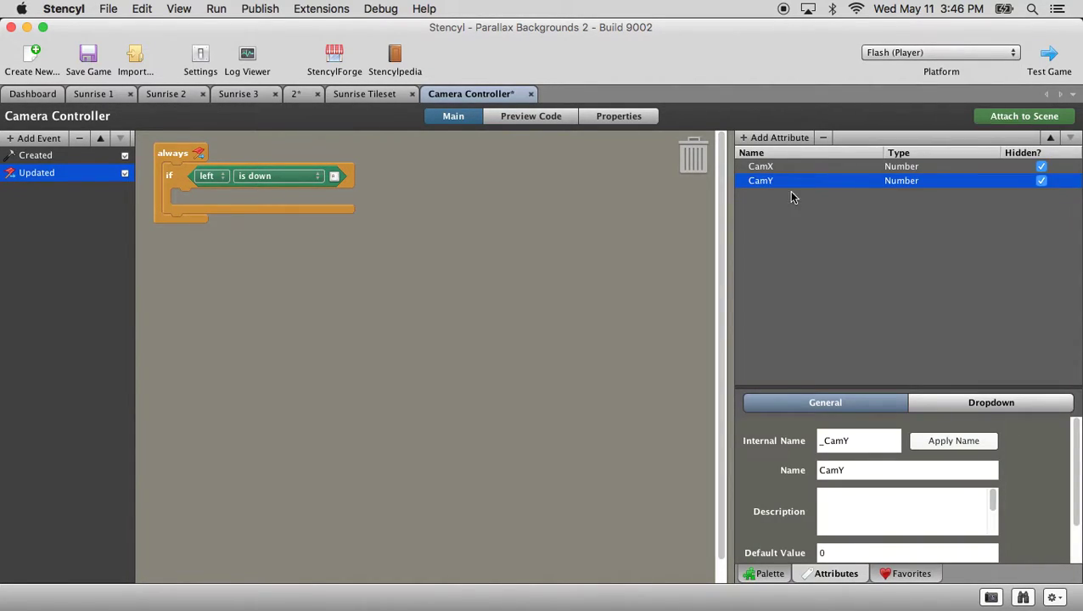
click(779, 170)
double_click(830, 554)
text(240)
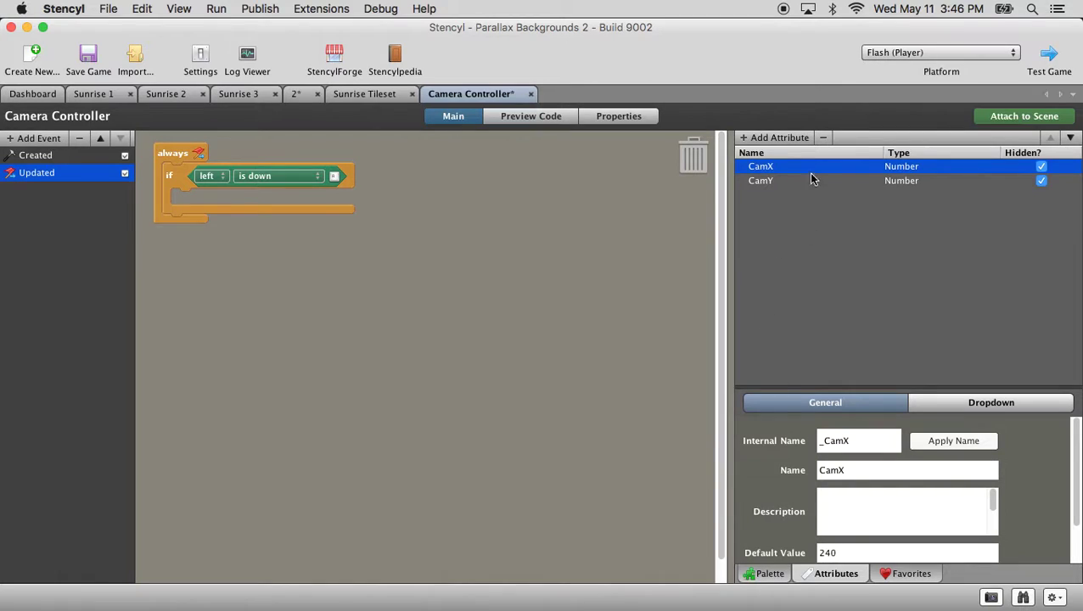
Set the default value of the CamY attribute to 160
click(768, 182)
click(823, 553)
text(160)
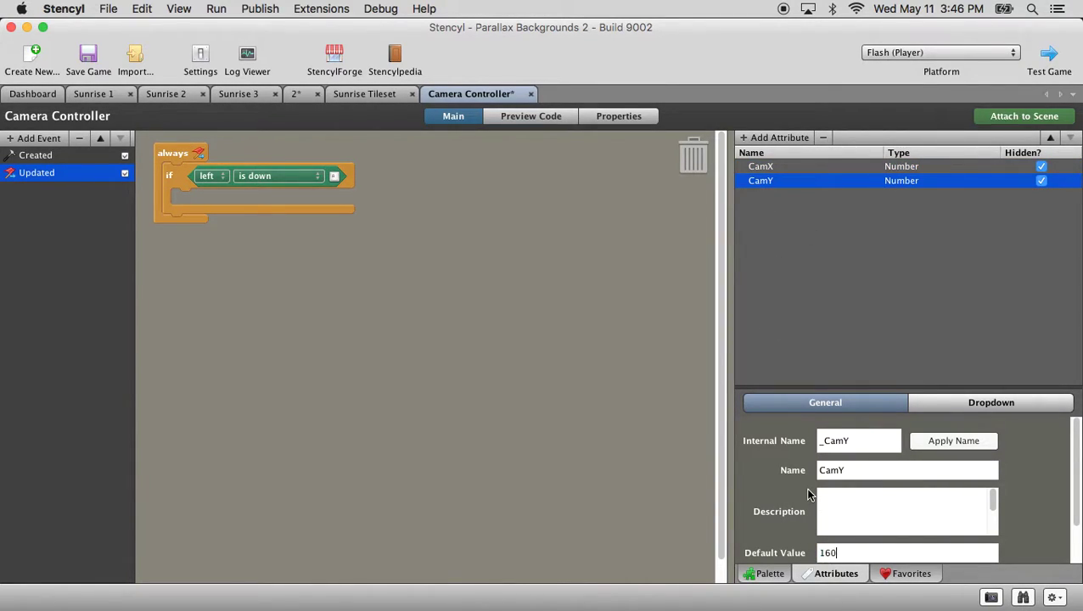
In the Created event, replace the camera center's x and y values with the CamX and CamY attributes
click(768, 574)
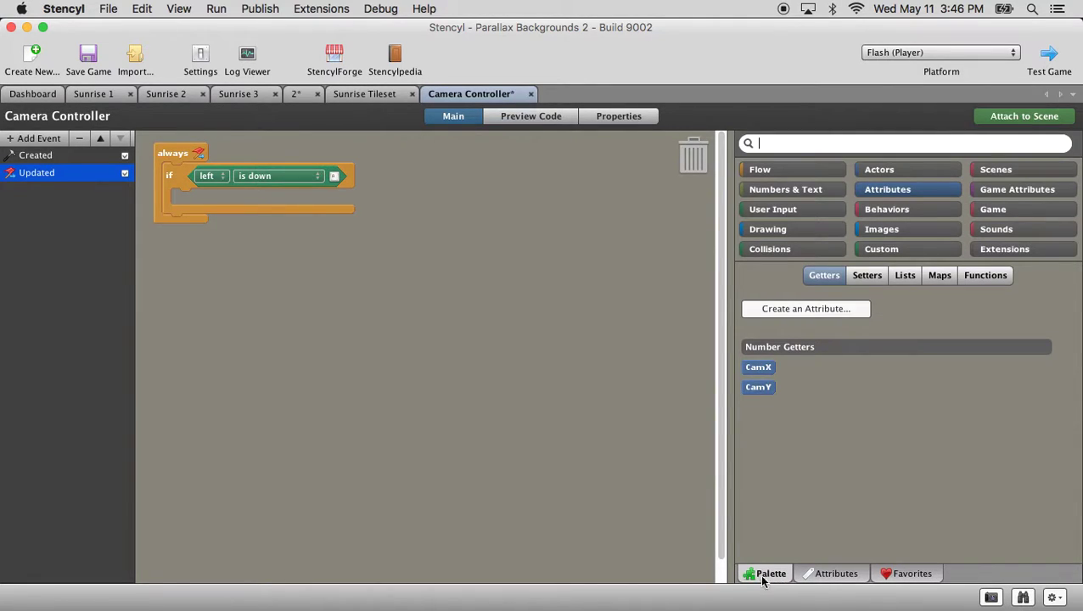
click(37, 155)
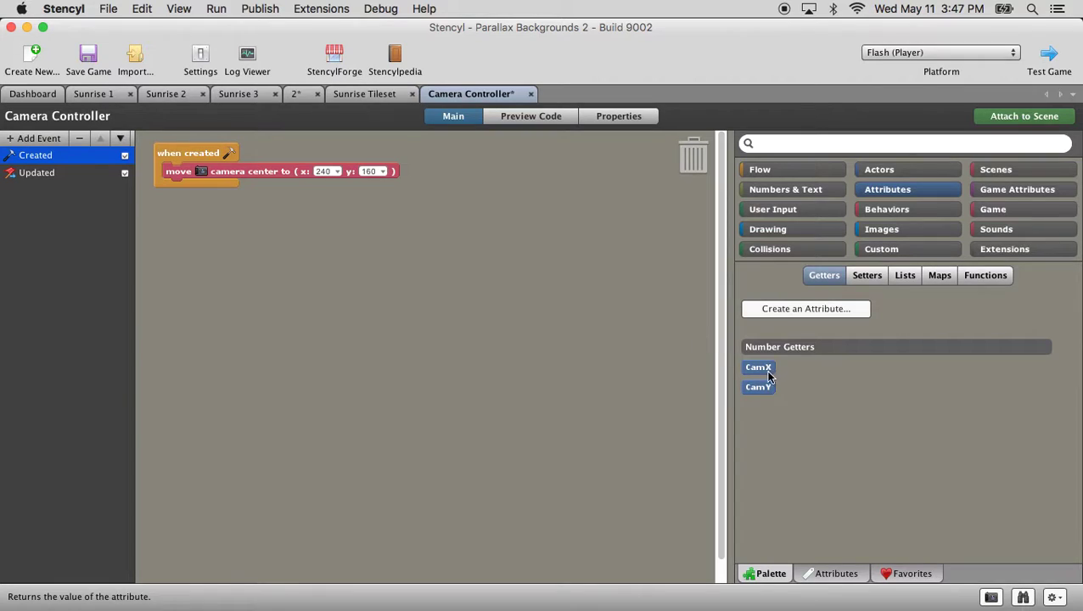
drag(758, 367, 319, 181)
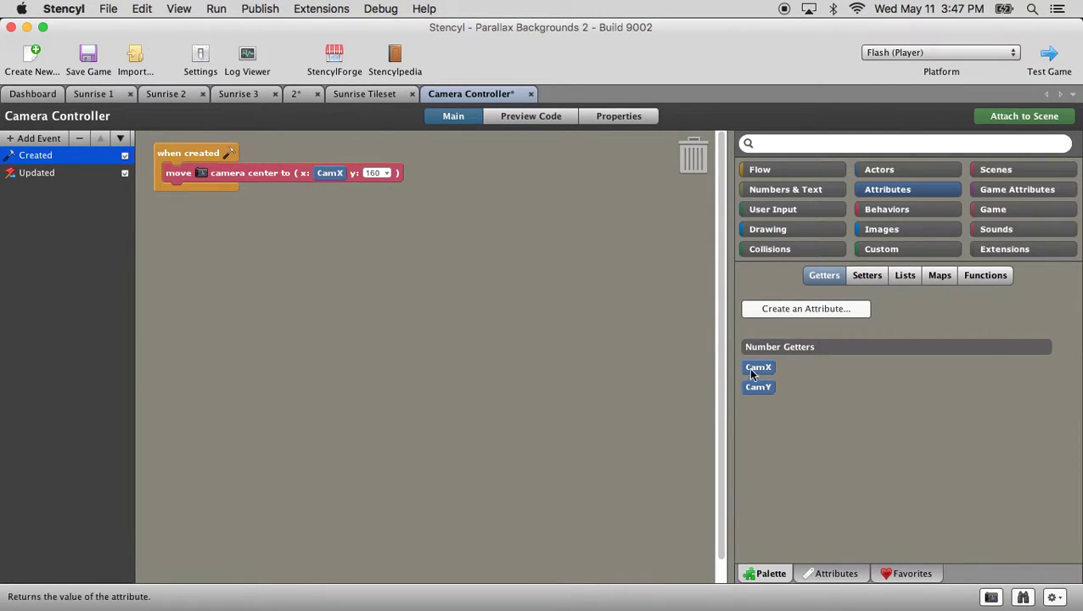
drag(758, 387, 392, 177)
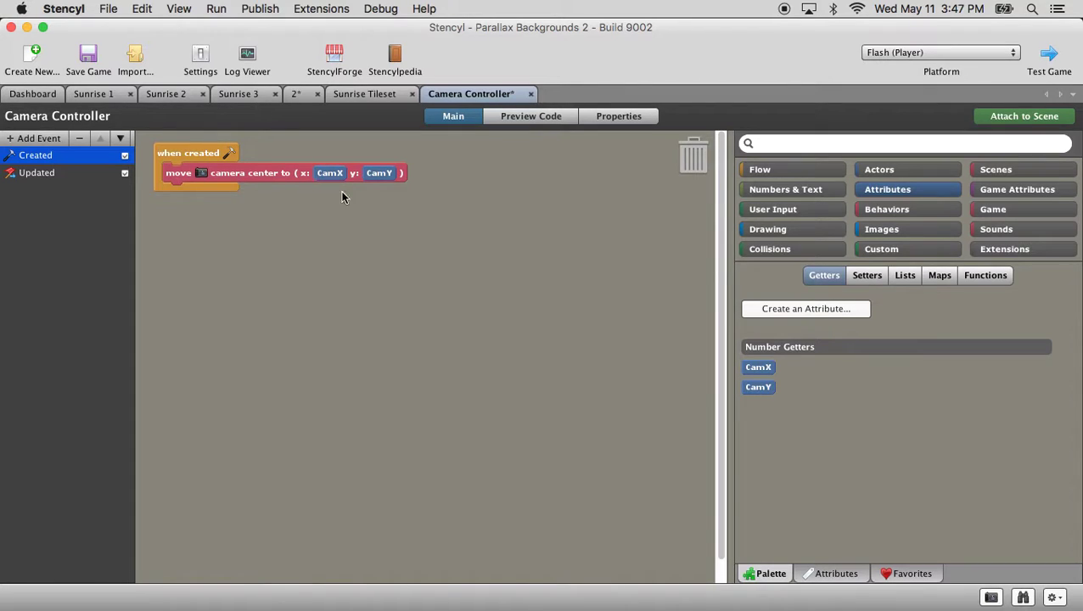
In the Updated event, add a block inside the left-is-down condition that decrements CamX by 1
click(43, 176)
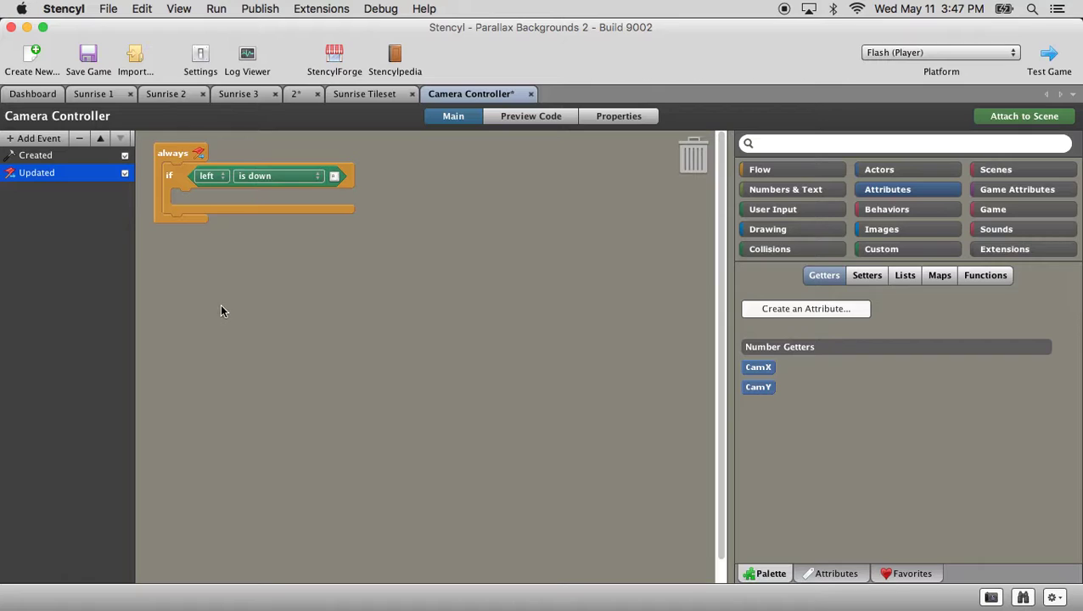
click(803, 192)
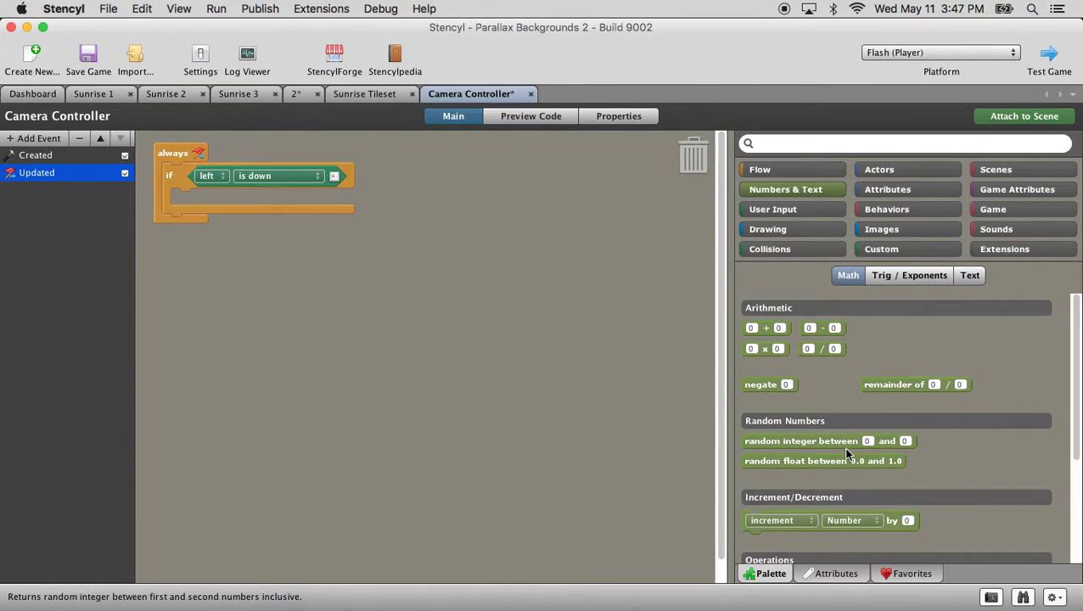
drag(891, 522, 413, 286)
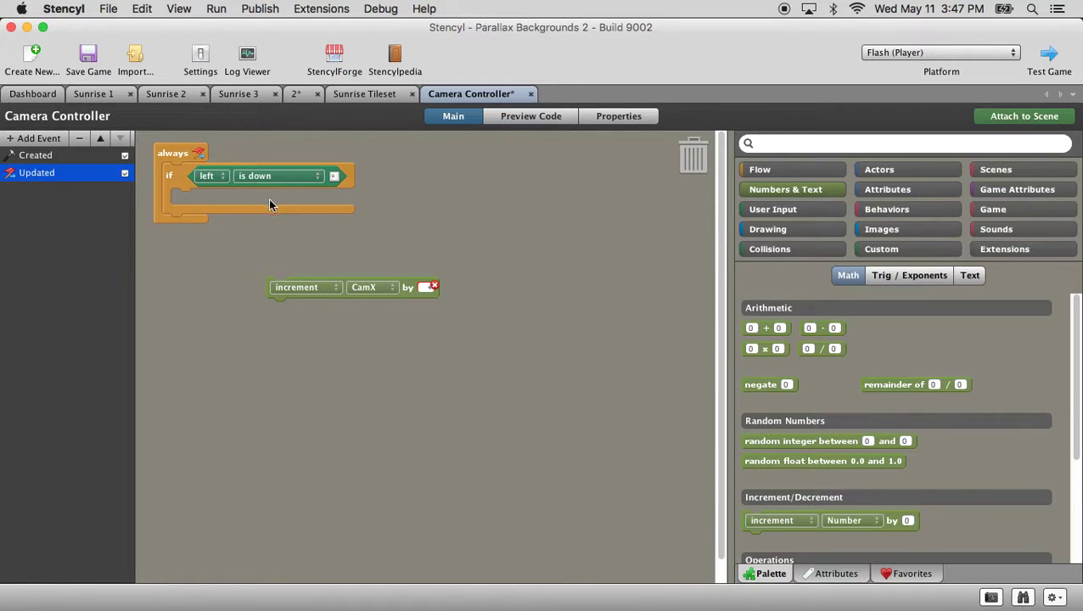
click(298, 288)
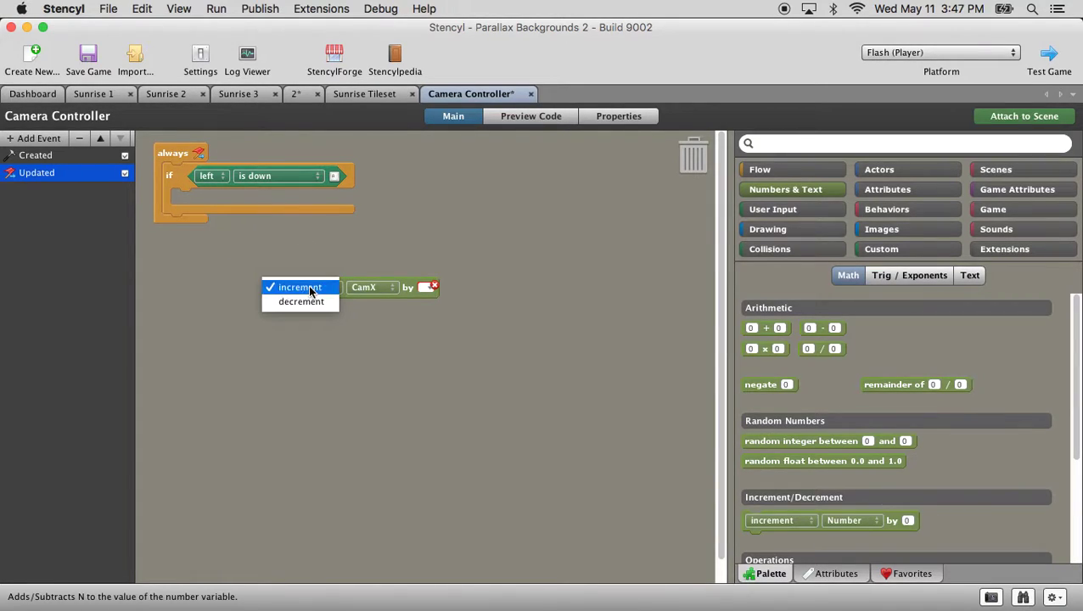
click(301, 303)
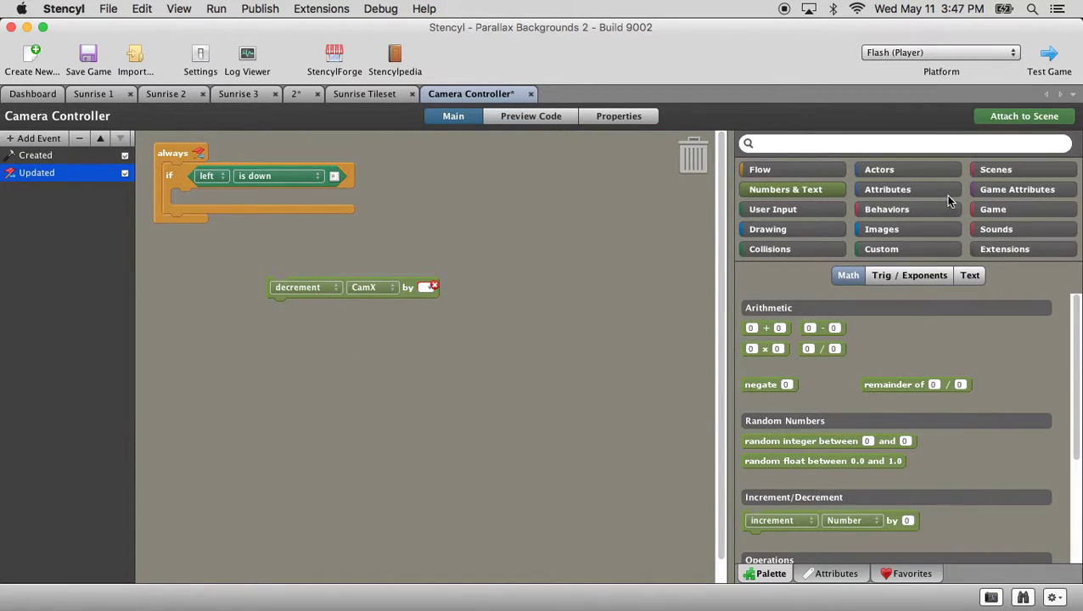
click(927, 192)
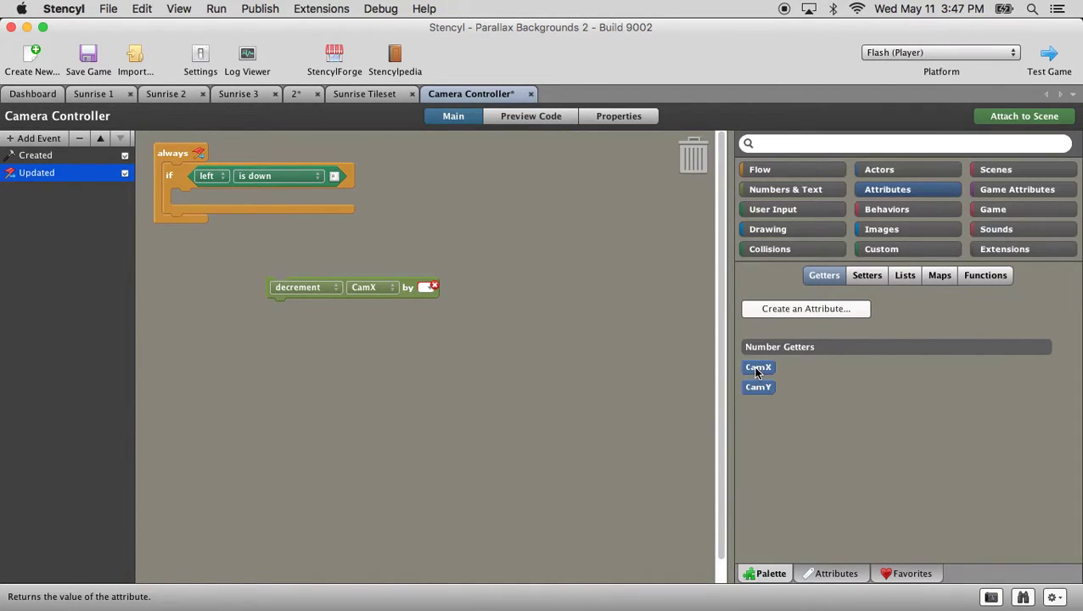
text(1)
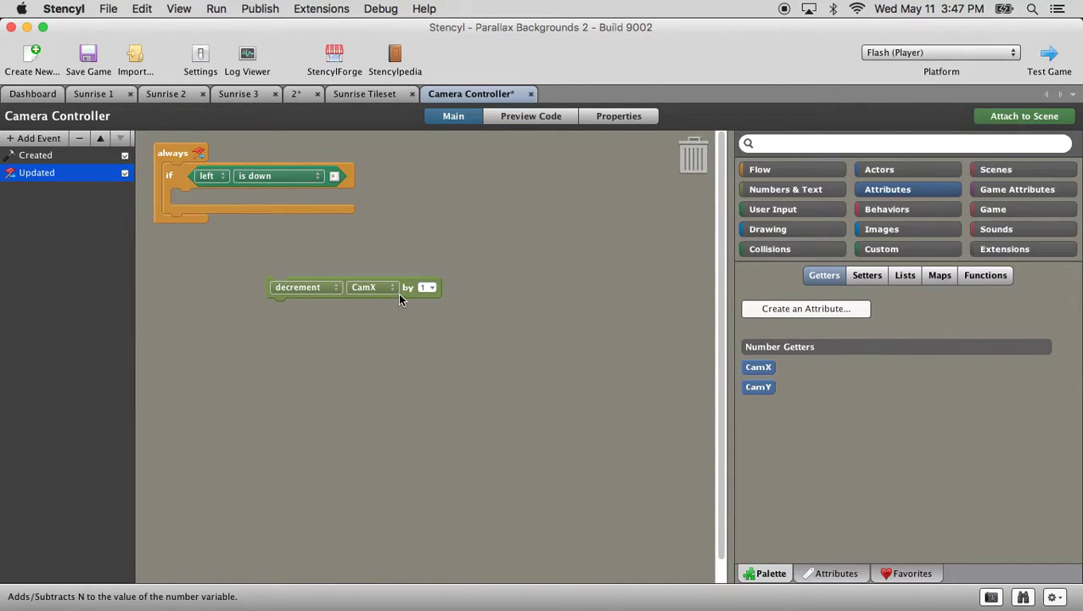
drag(406, 290, 373, 202)
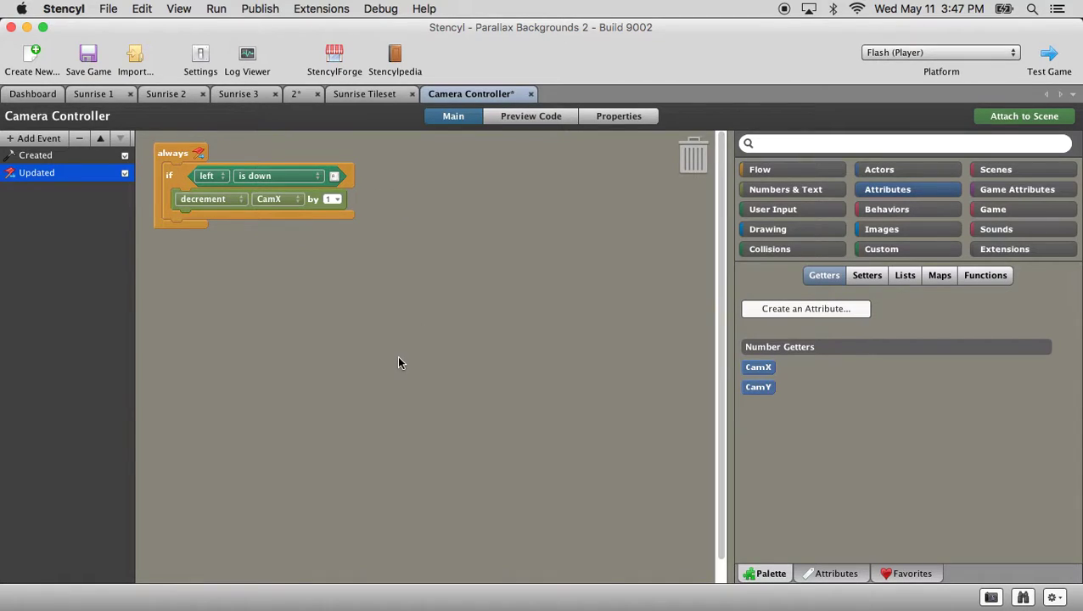
Create an otherwise-if block whose condition checks whether the right control is down
click(770, 167)
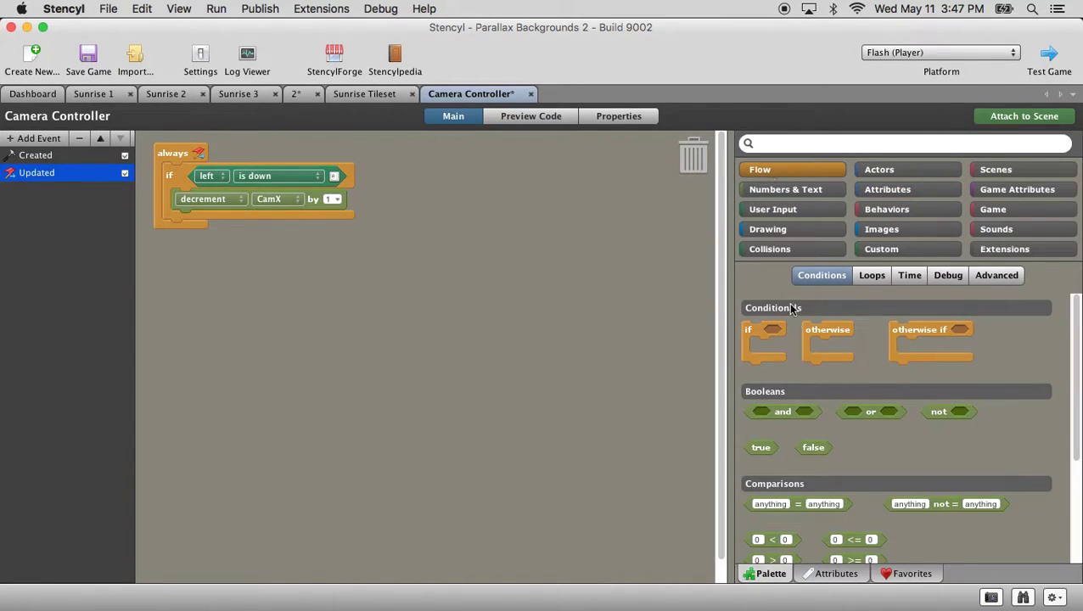
drag(919, 331, 213, 267)
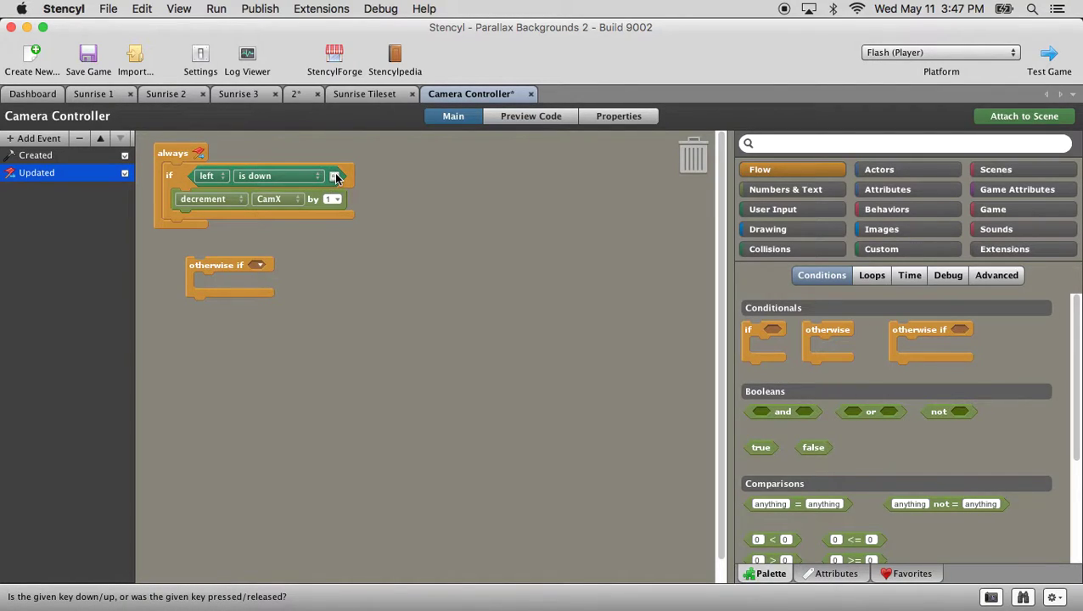
alt+drag(336, 177, 407, 266)
click(269, 270)
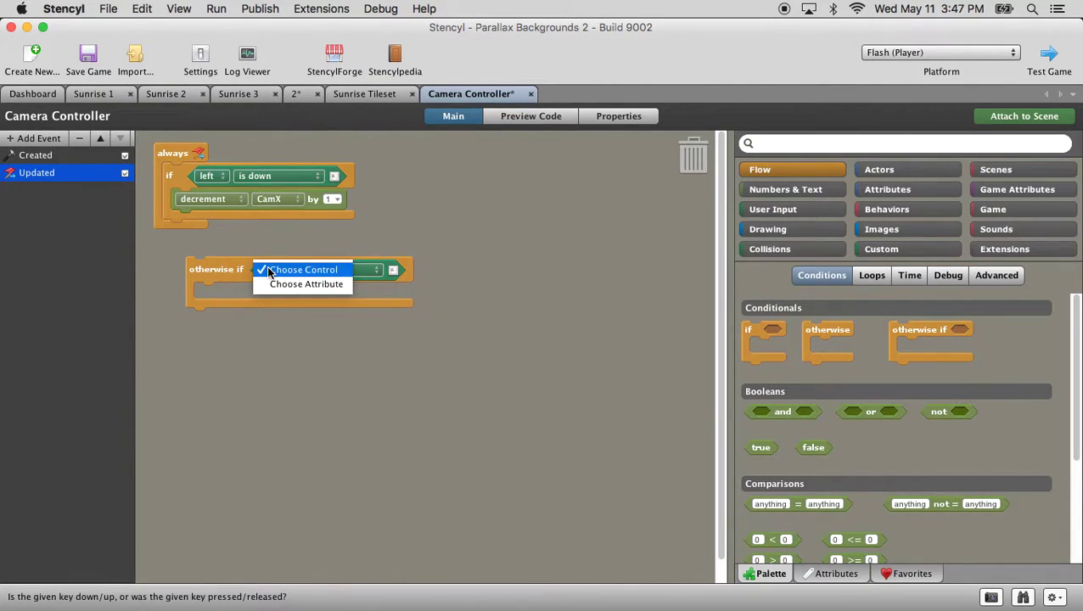
click(280, 269)
click(402, 264)
click(592, 423)
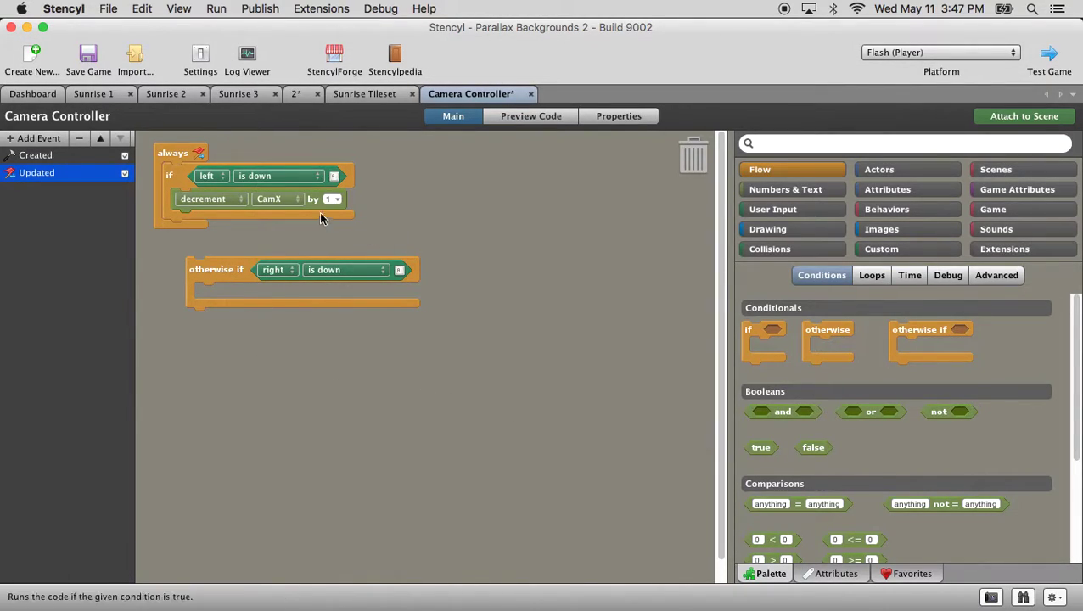
Fill the otherwise-if block with an increment of CamX by 1 and attach it beneath the if block
alt+drag(318, 204, 341, 297)
click(229, 278)
drag(206, 271, 199, 234)
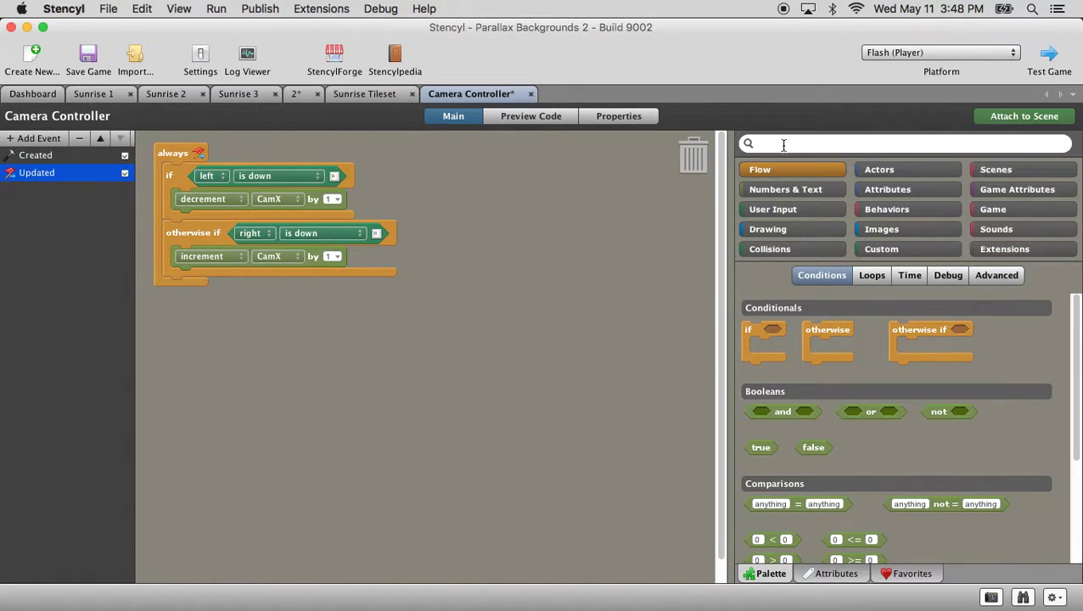
Add a move camera center block at the end of the always block, using CamX for x and CamY for y
text(move)
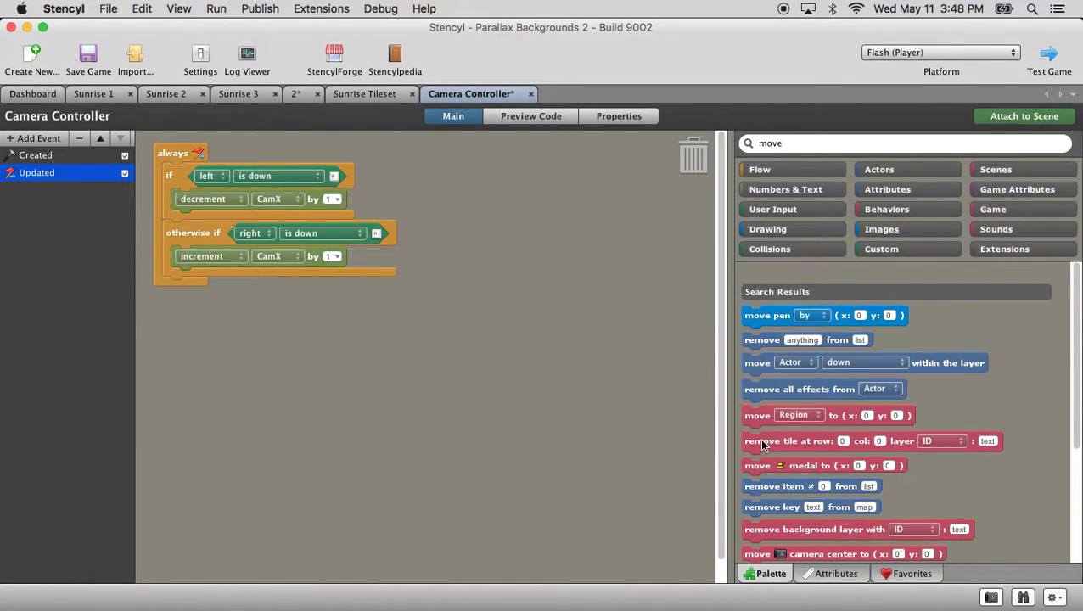
scroll(802, 471, down, 1)
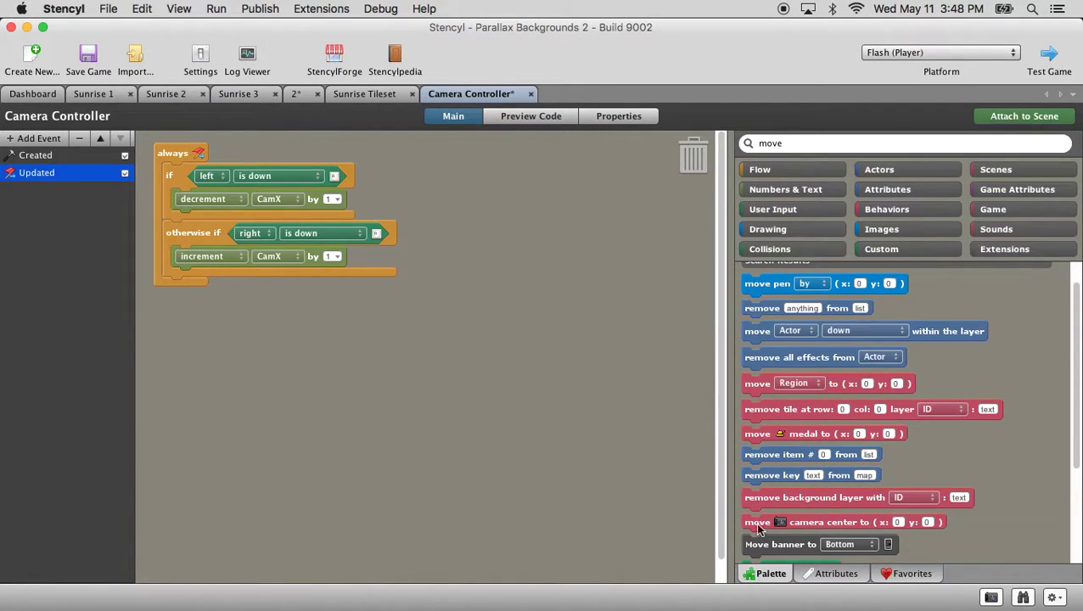
drag(756, 522, 178, 285)
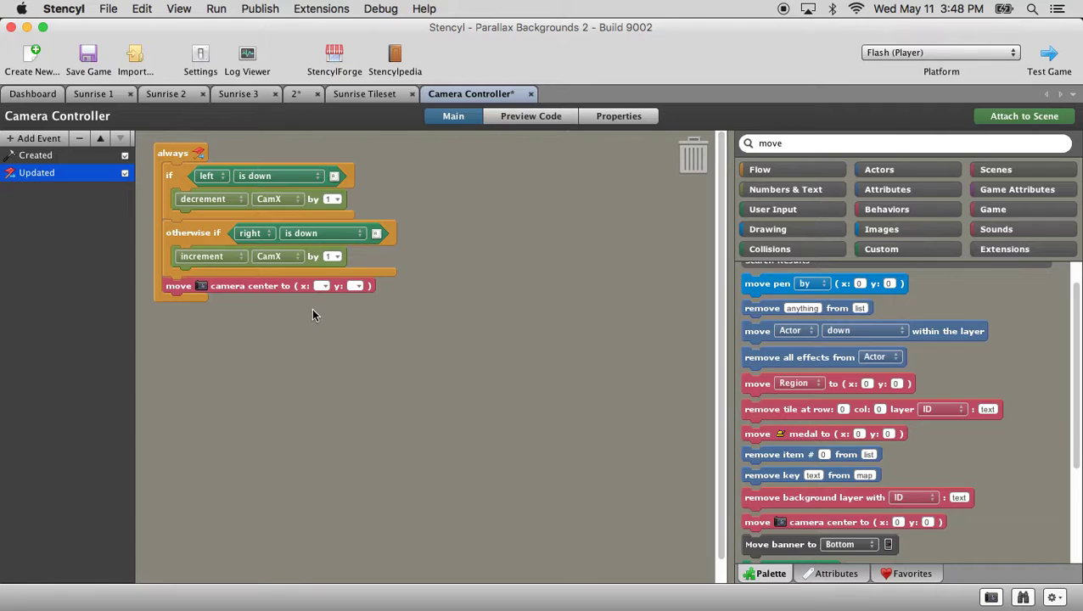
click(932, 188)
drag(762, 373, 324, 288)
drag(765, 388, 392, 293)
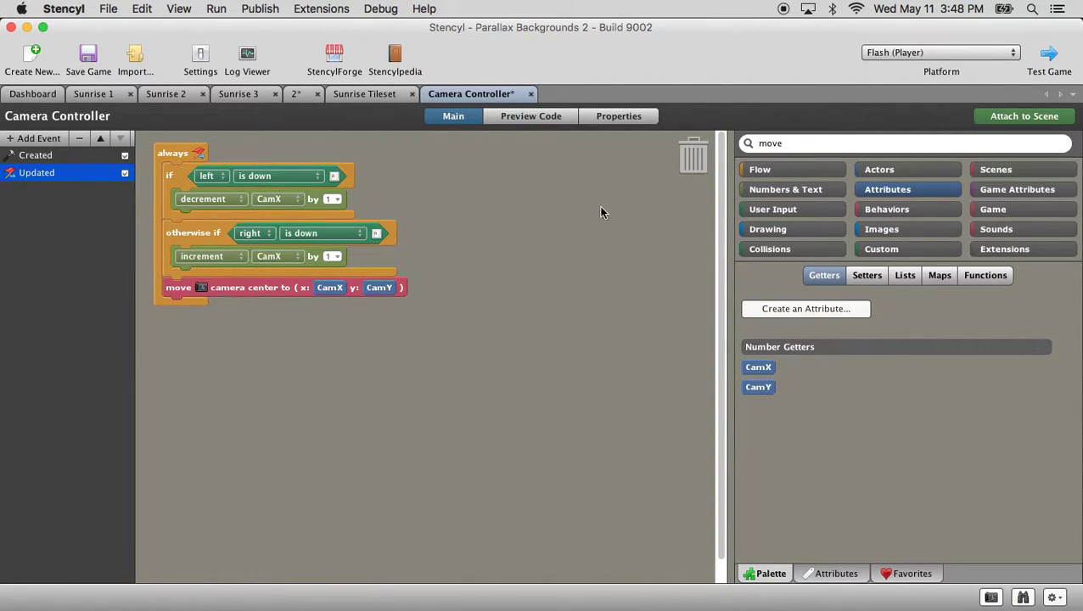
Attach the Camera Controller behavior to scene 2 and return to the scene's layout view
click(1006, 121)
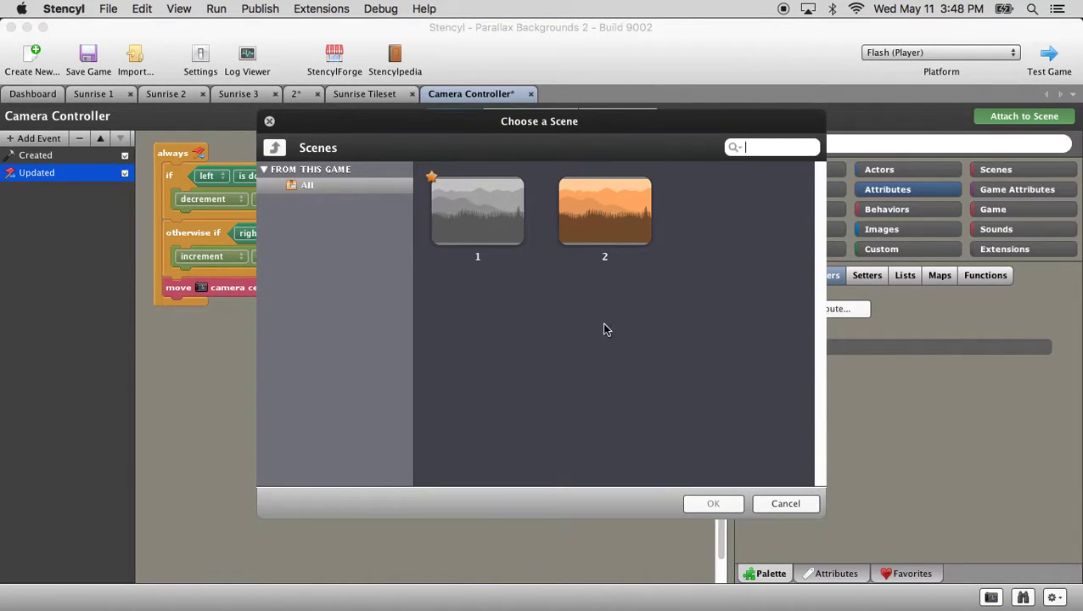
double_click(608, 227)
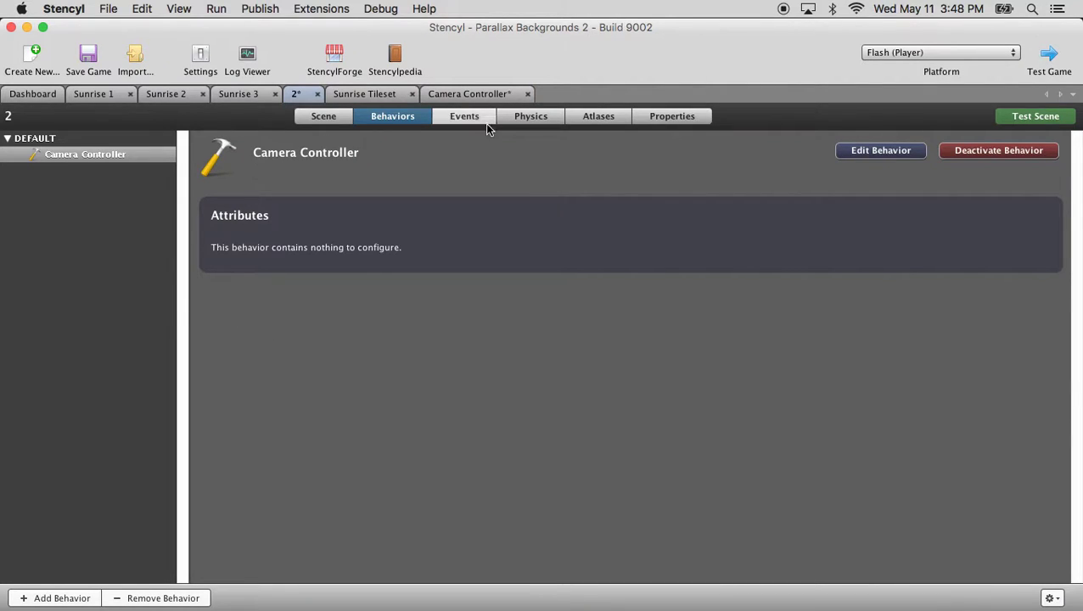
click(322, 118)
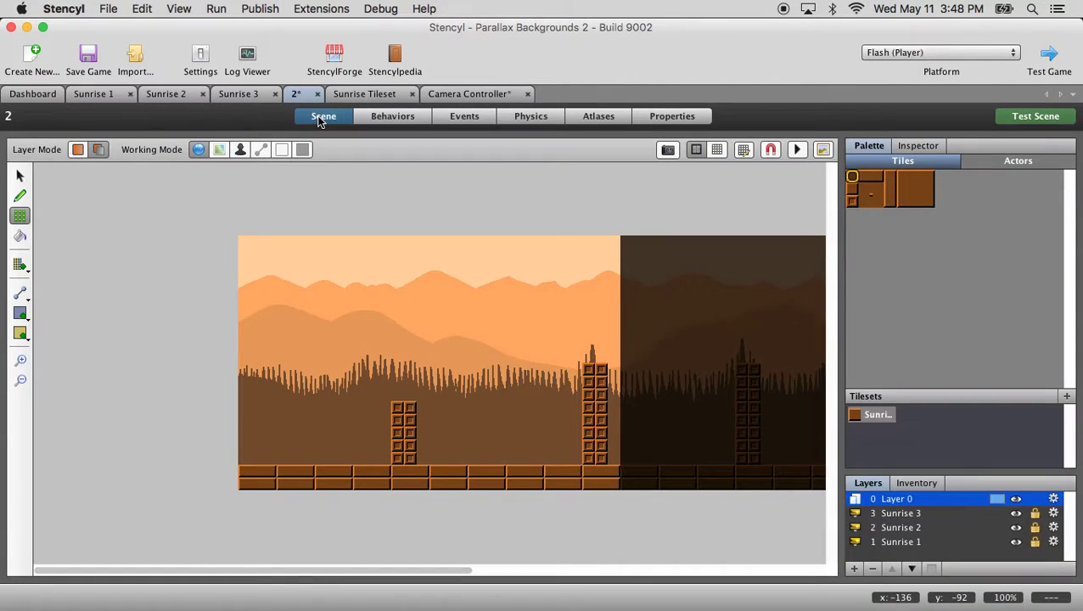
Test the scene, moving the camera right and back left to examine the parallax scrolling of the backgrounds
click(1040, 117)
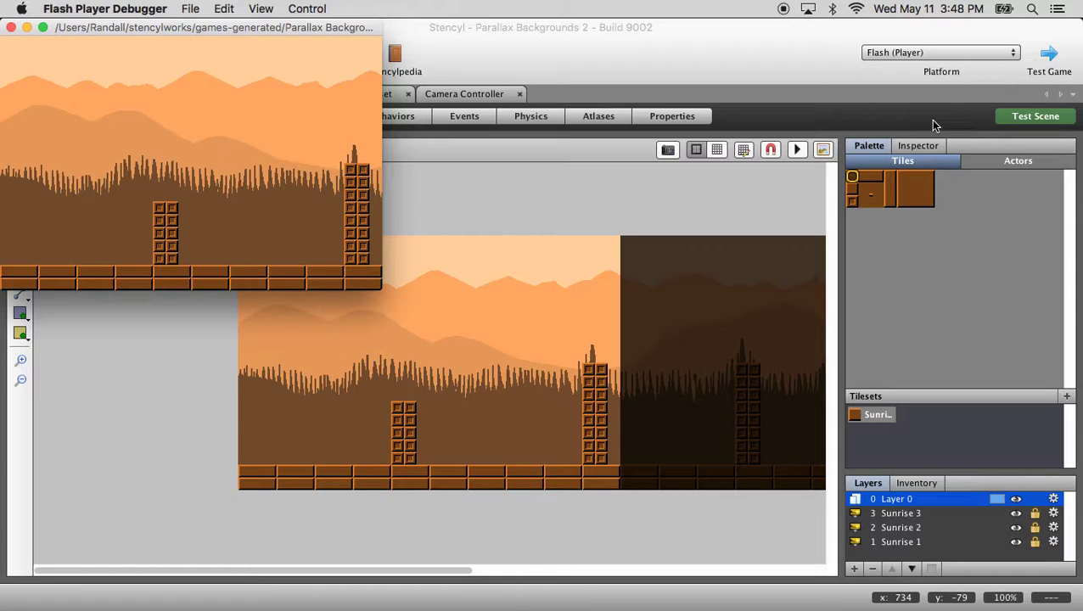
key(Right)
key(Right)
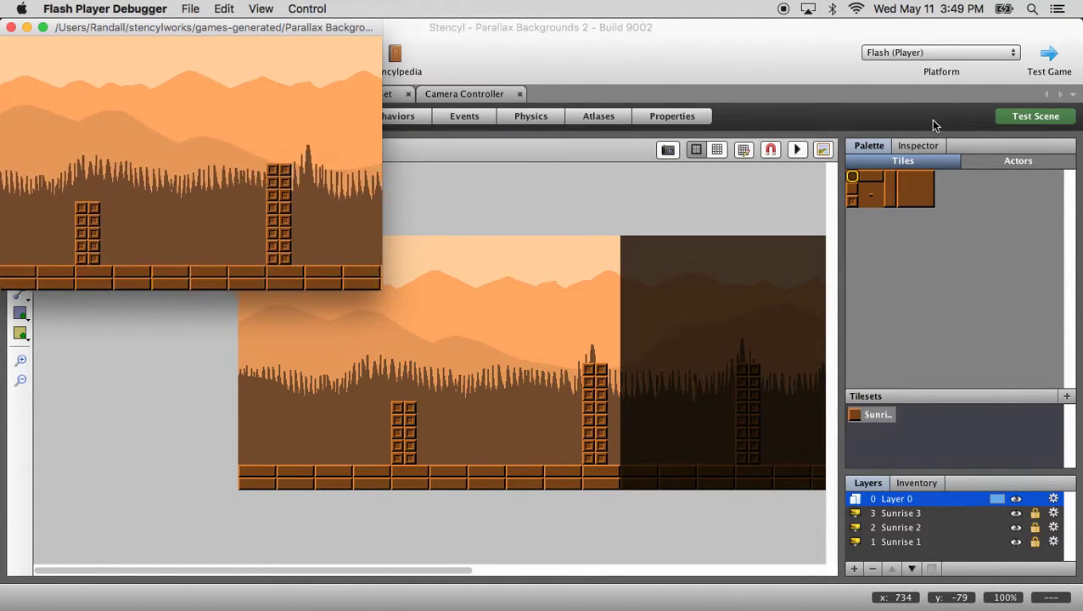
key(Right)
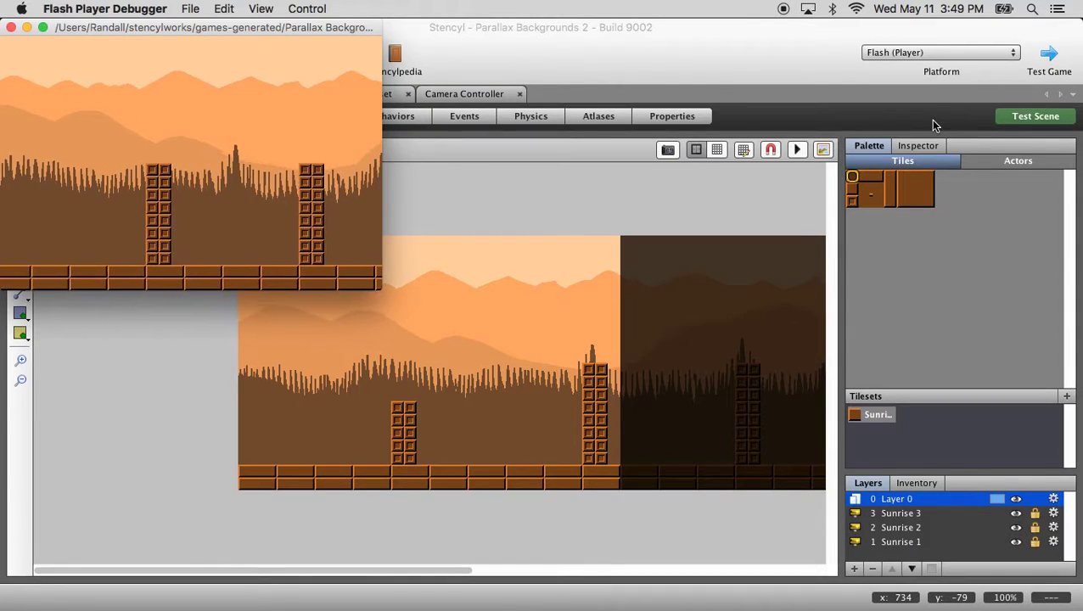
key(Right)
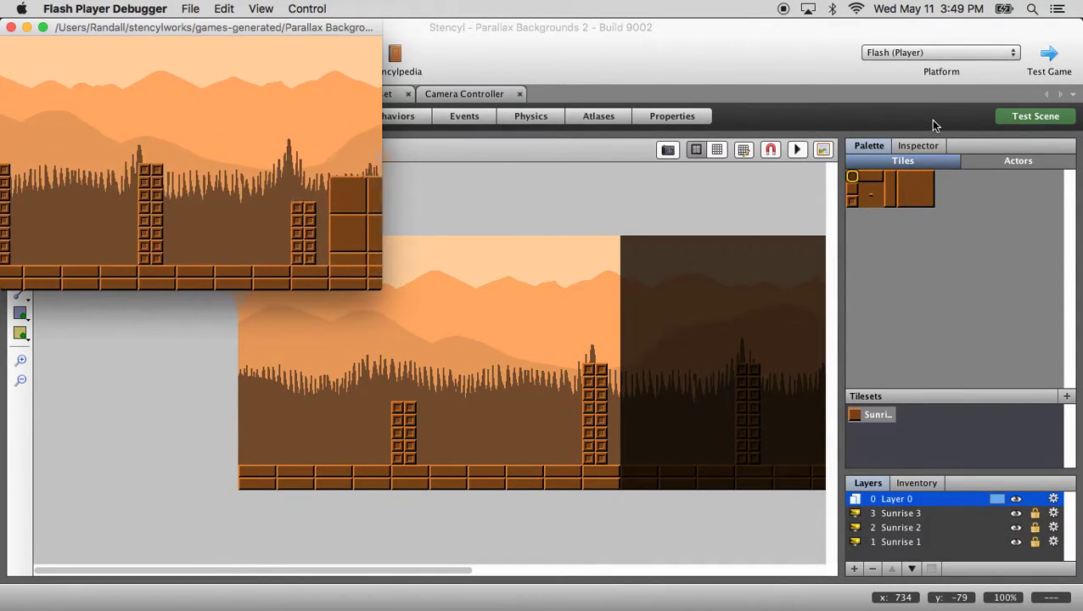
key(Right)
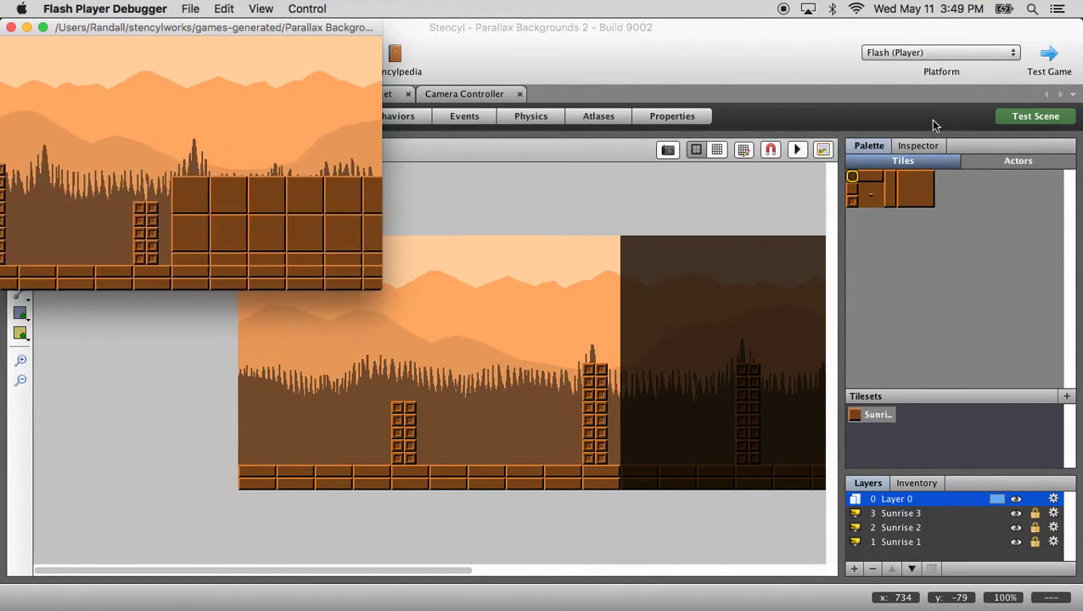
key(Right)
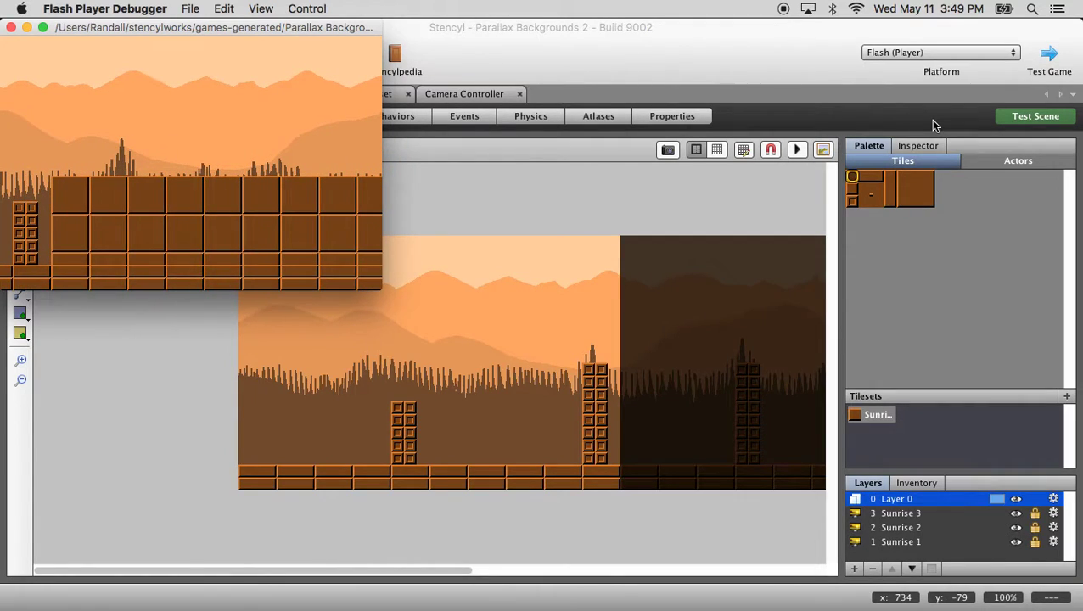
key(Left)
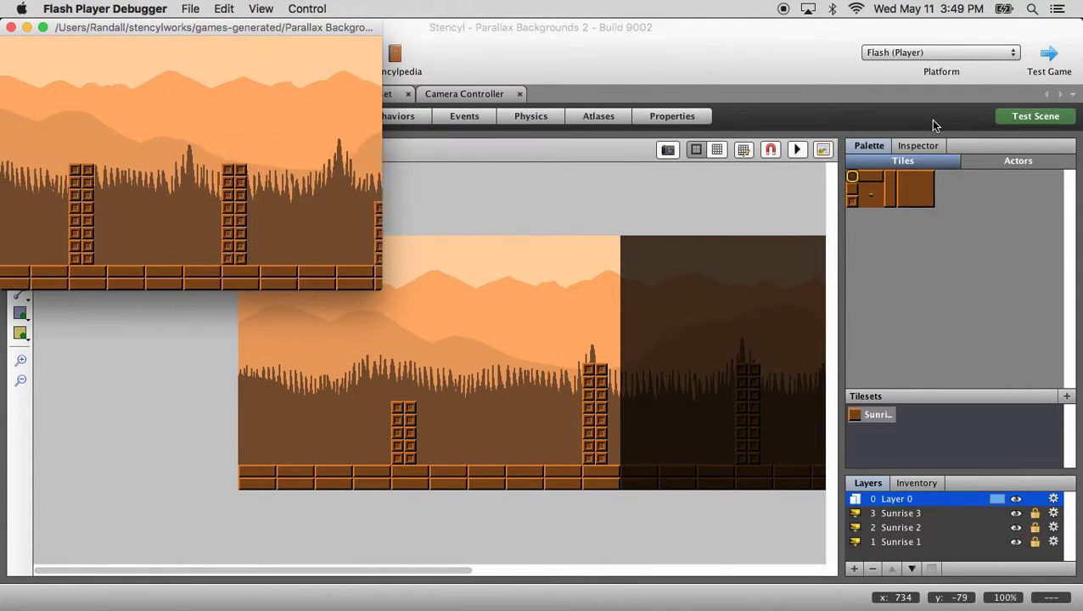
key(Left)
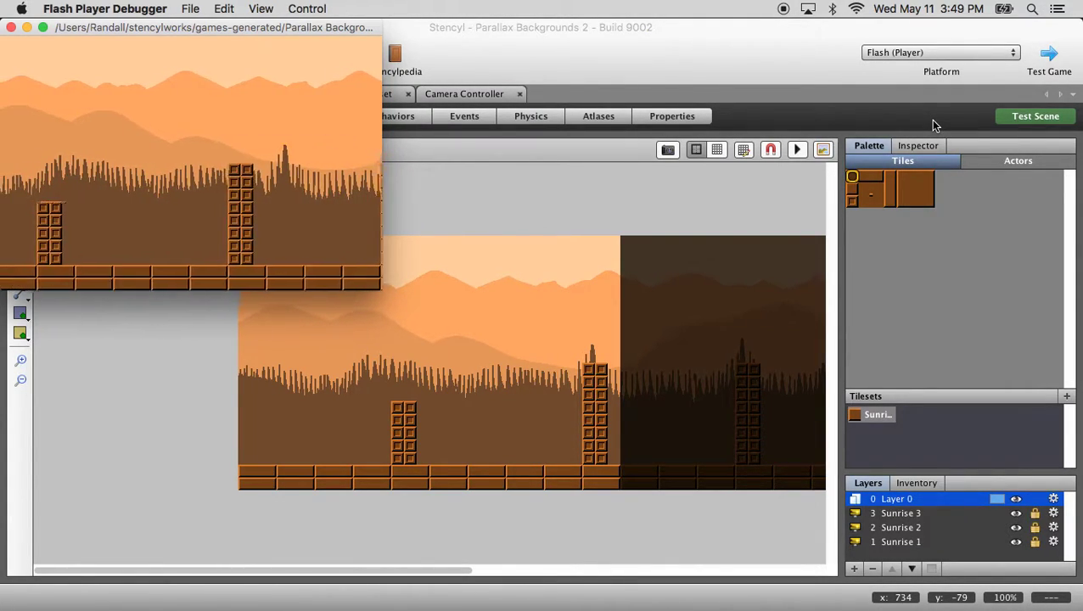